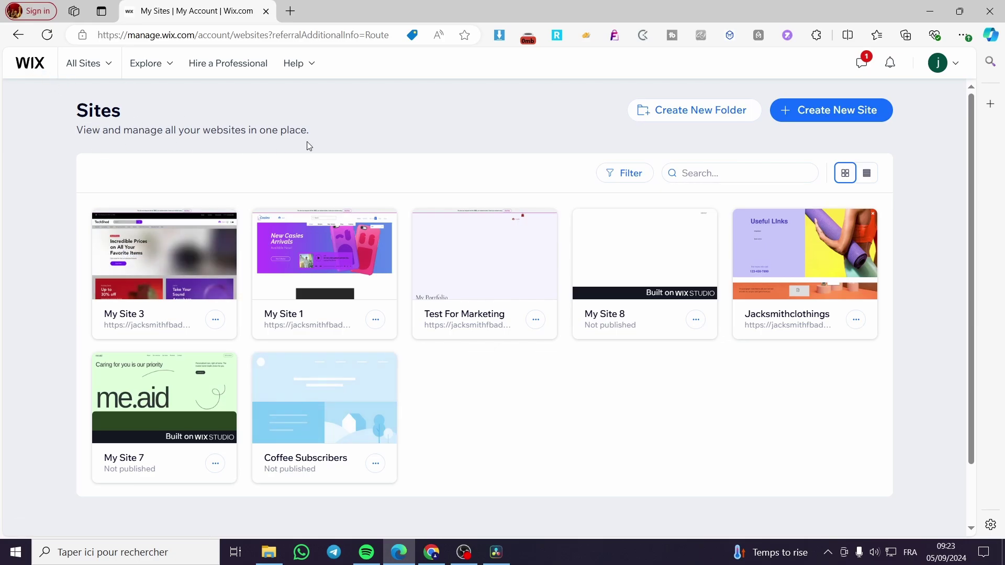
pyautogui.moveTo(865, 216)
pyautogui.moveTo(124, 111); pyautogui.dragTo(45, 117)
pyautogui.click(207, 118)
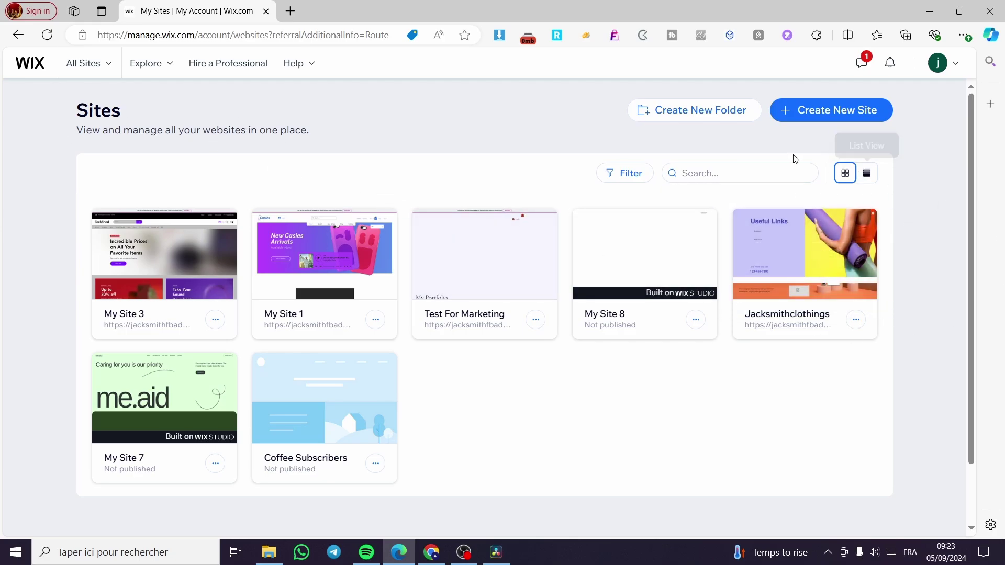
pyautogui.click(851, 121)
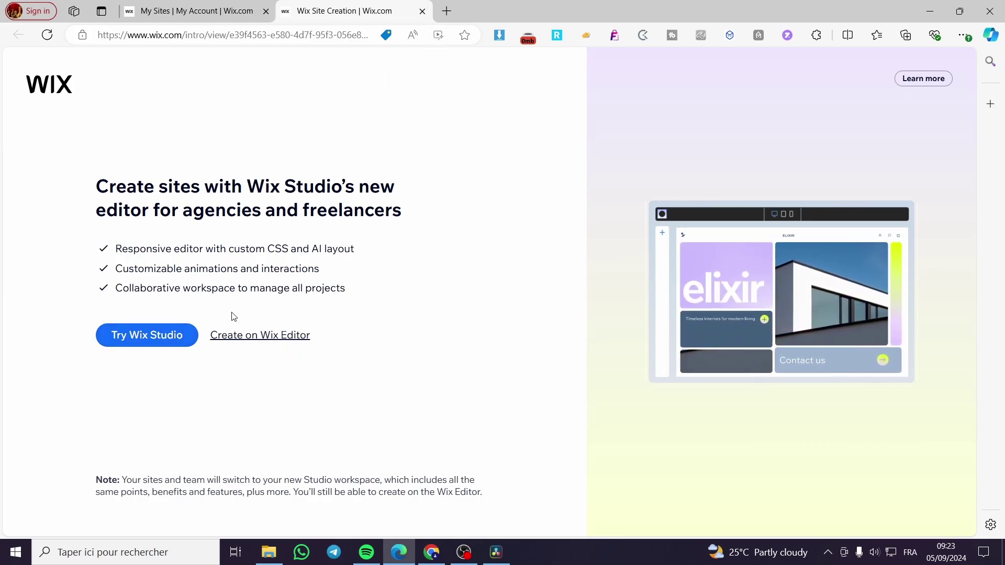
pyautogui.click(424, 13)
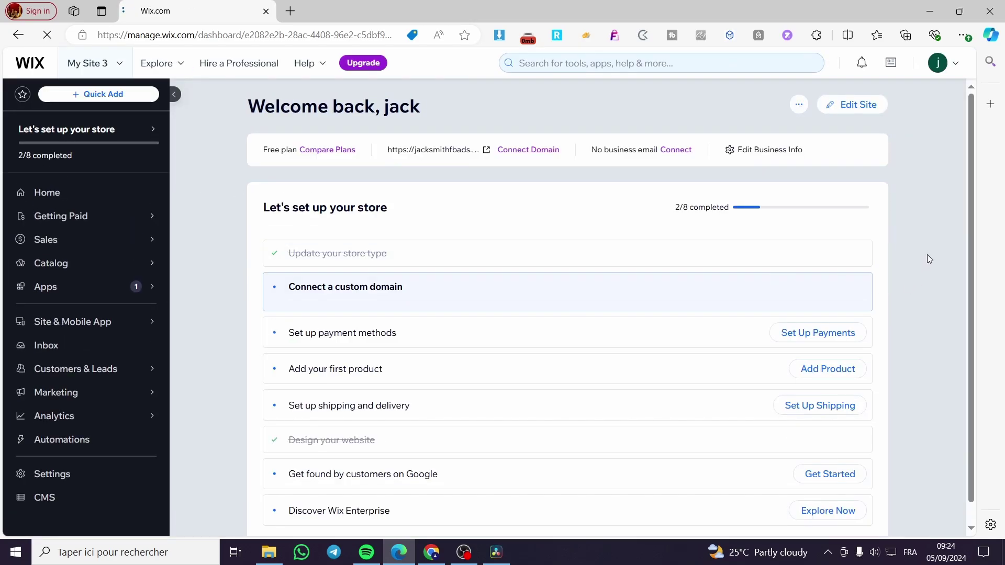
# Step: Open the Mobile App page in the dashboard of My Site 3
pyautogui.scroll(-1, 539, 278)
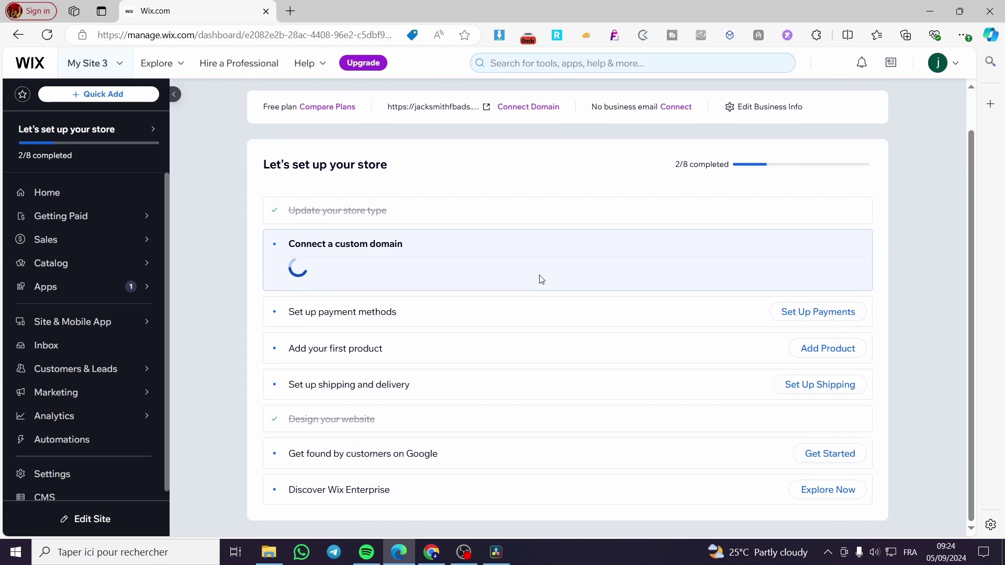
pyautogui.scroll(1, 539, 283)
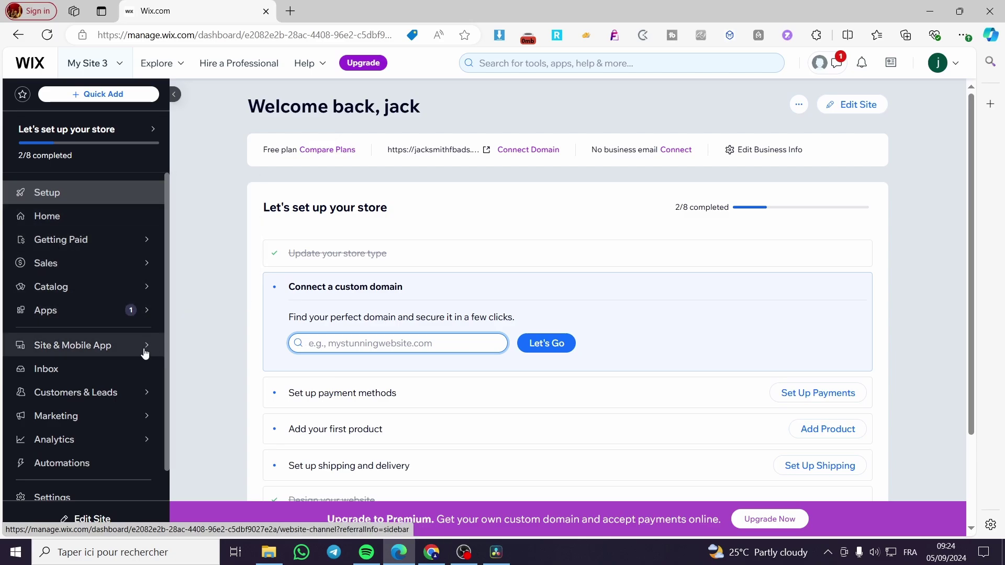
pyautogui.scroll(-1, 130, 352)
pyautogui.moveTo(129, 354)
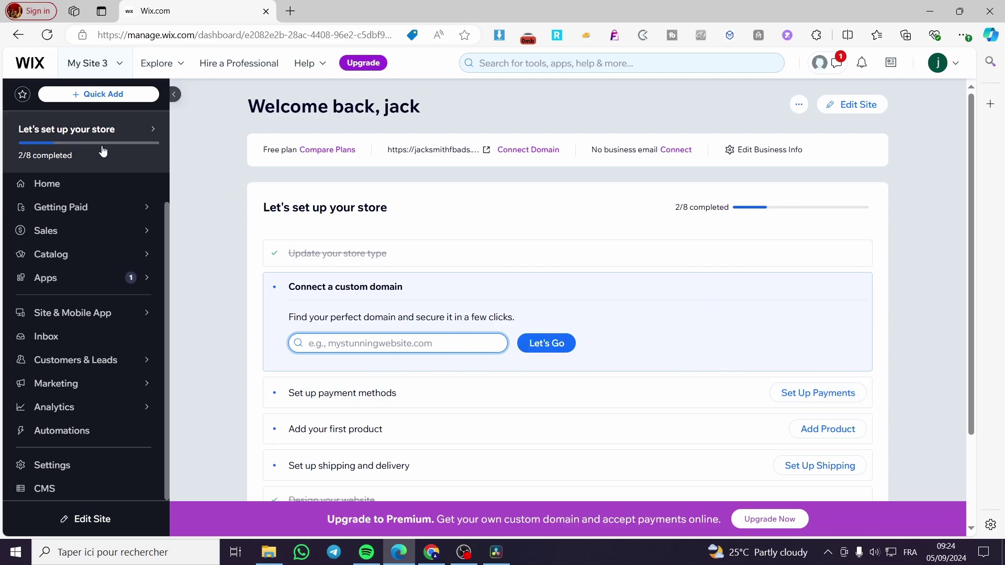
pyautogui.moveTo(101, 151)
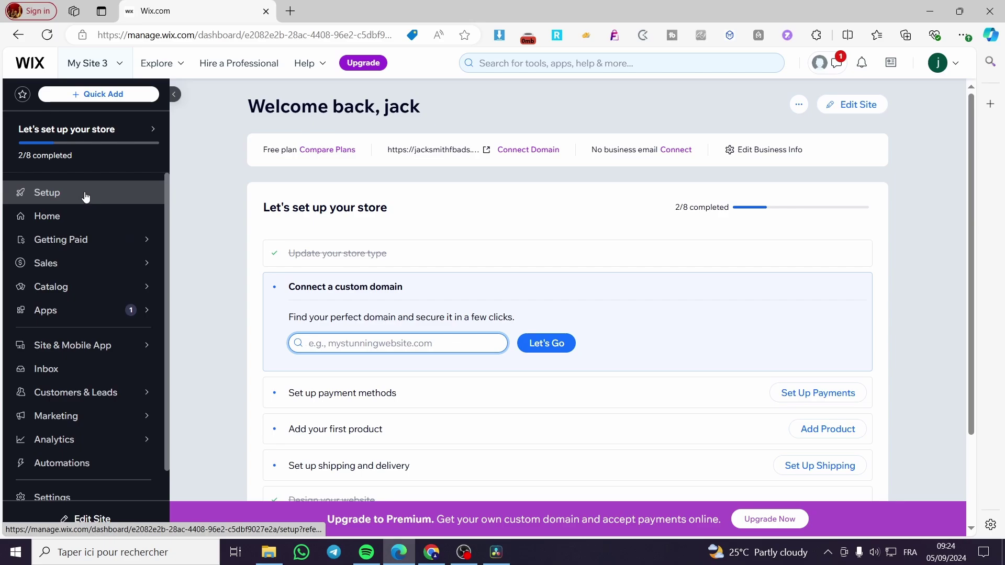
pyautogui.scroll(-1, 86, 197)
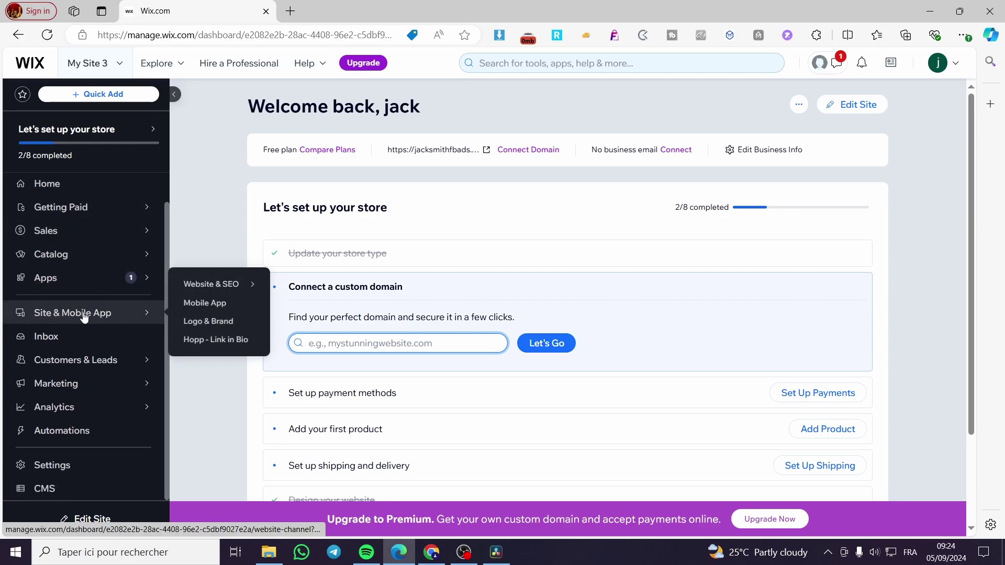
pyautogui.click(56, 317)
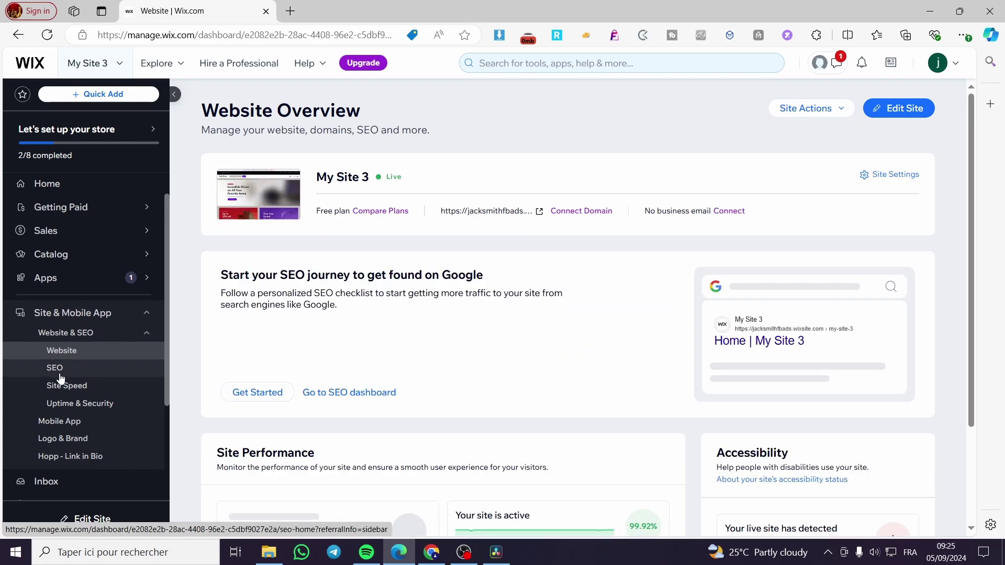
pyautogui.click(72, 429)
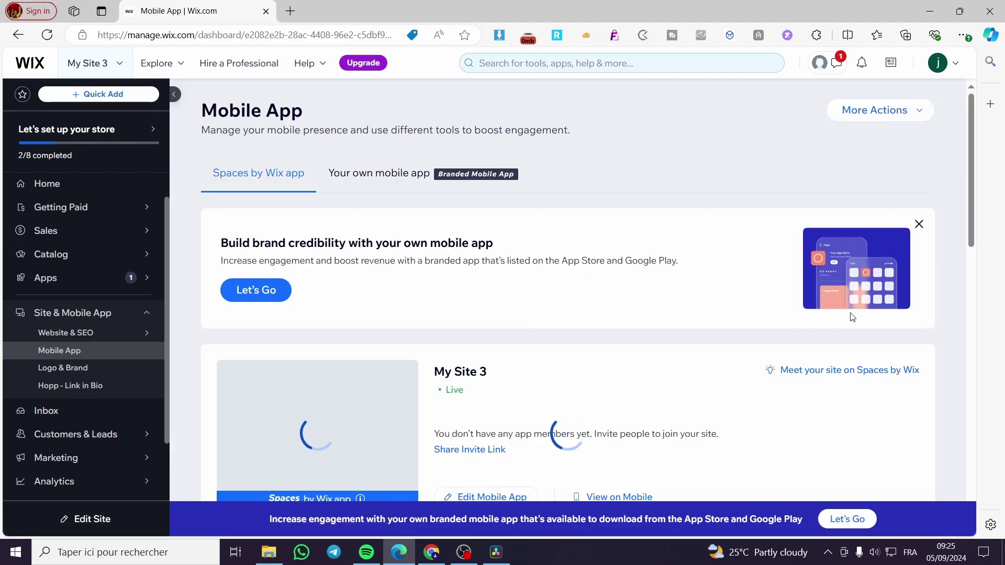
# Step: Check the options for previewing My Site 3 on a mobile device, then close them
pyautogui.scroll(-3, 859, 319)
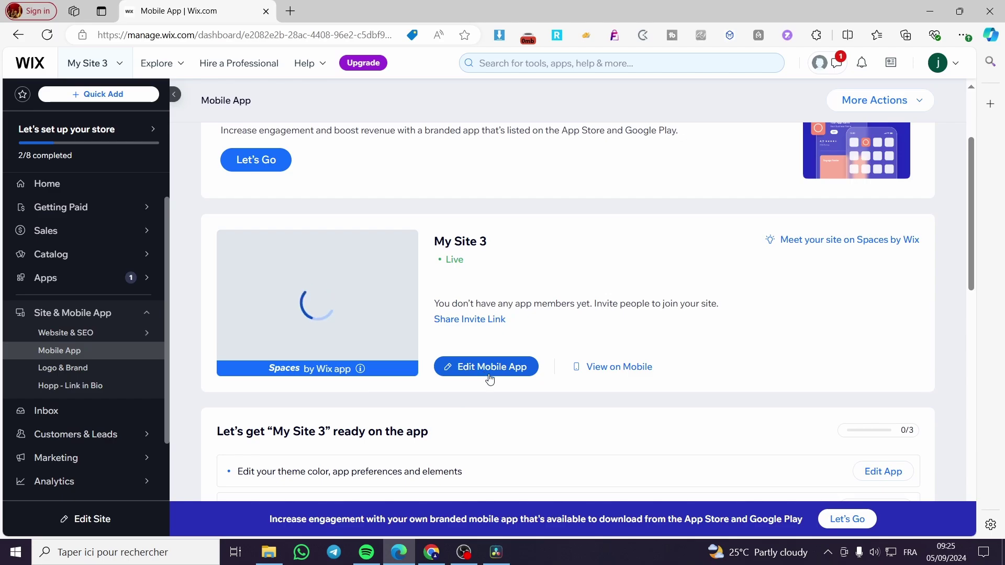
pyautogui.click(609, 369)
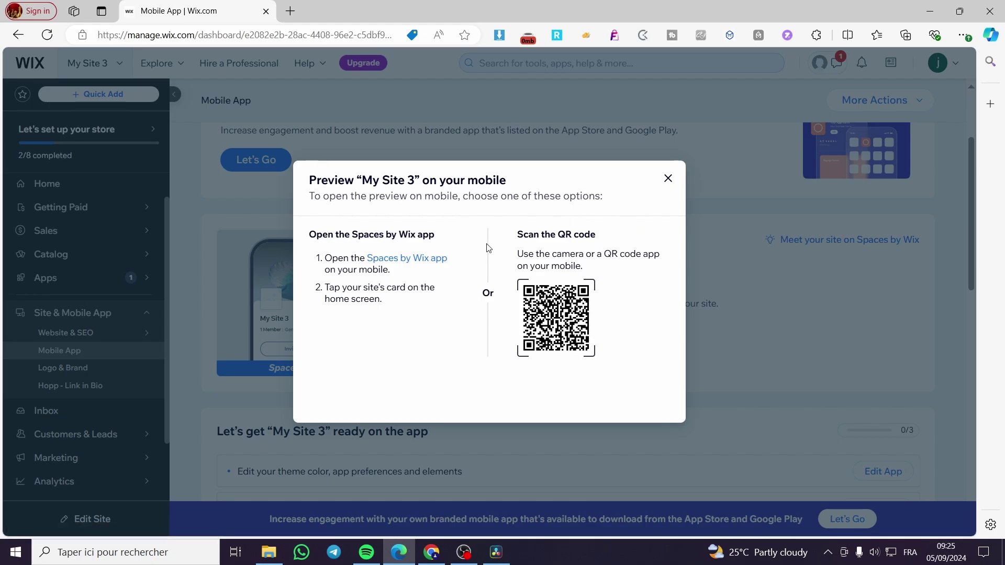
pyautogui.click(670, 180)
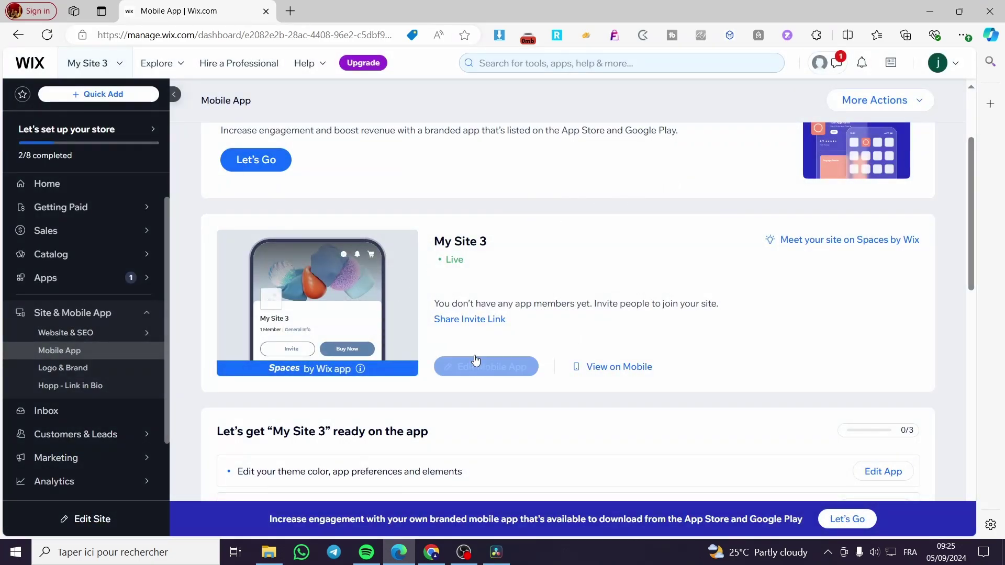
# Step: Open the mobile app editor for My Site 3 and look over the app's Home screen
pyautogui.click(486, 368)
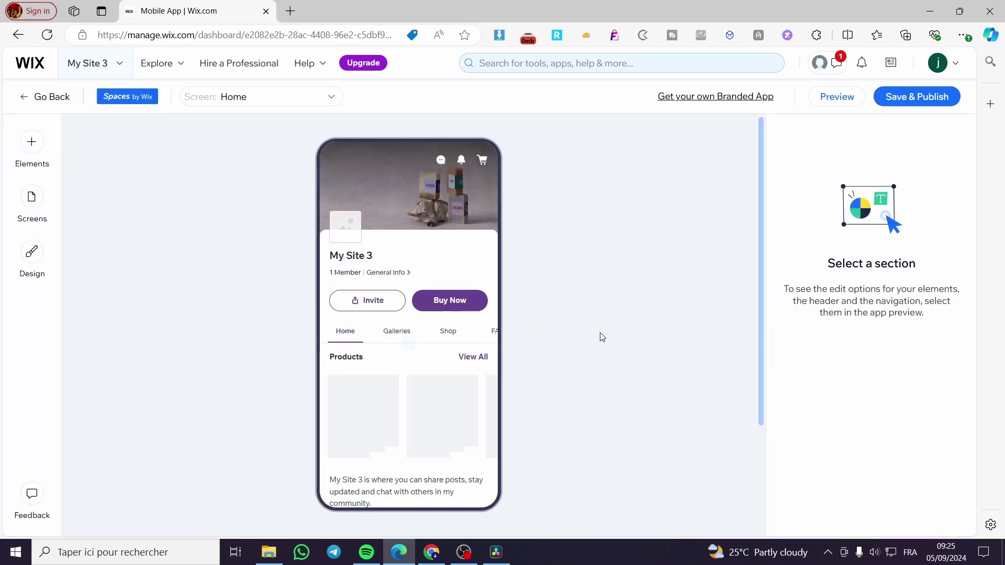
pyautogui.scroll(-3, 449, 344)
pyautogui.scroll(3, 447, 344)
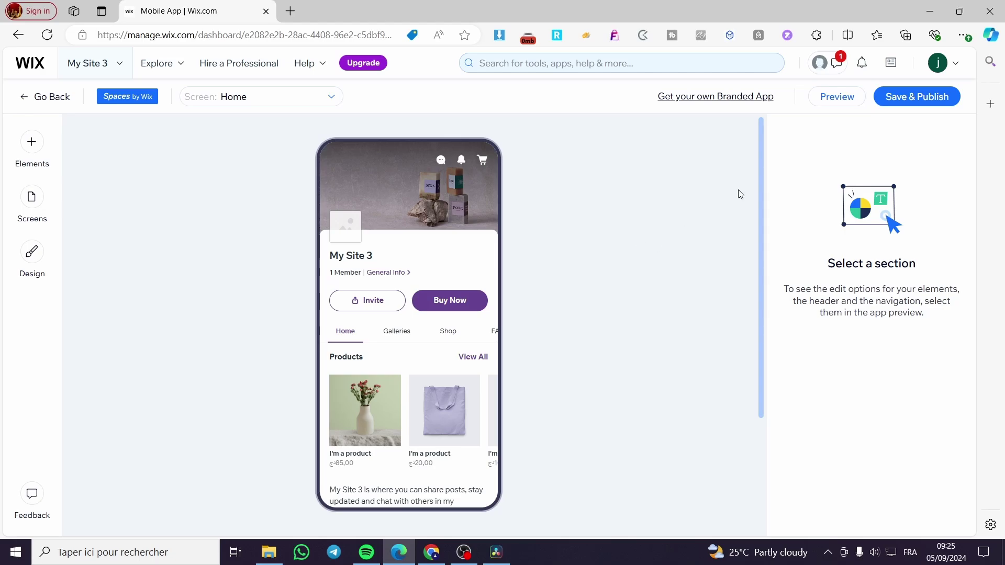
# Step: Leave the editor for the branded app offer and compare it with the Spaces by Wix app option
pyautogui.moveTo(690, 103)
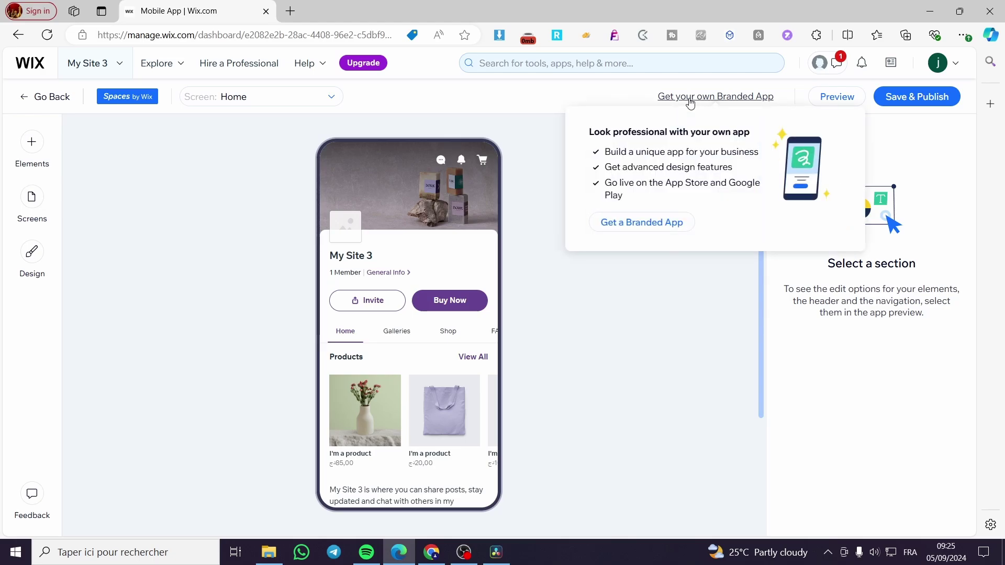
pyautogui.click(691, 99)
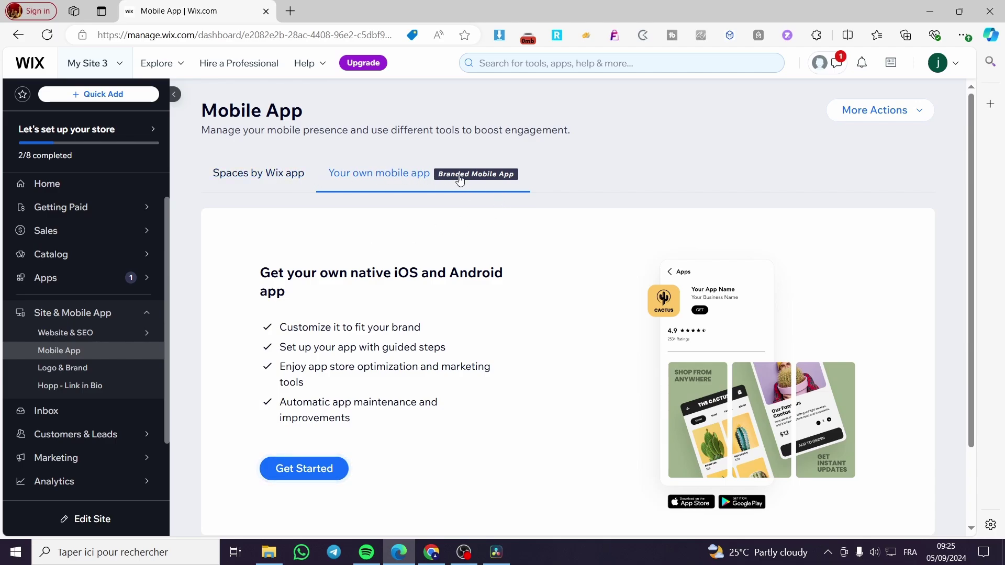
pyautogui.click(277, 174)
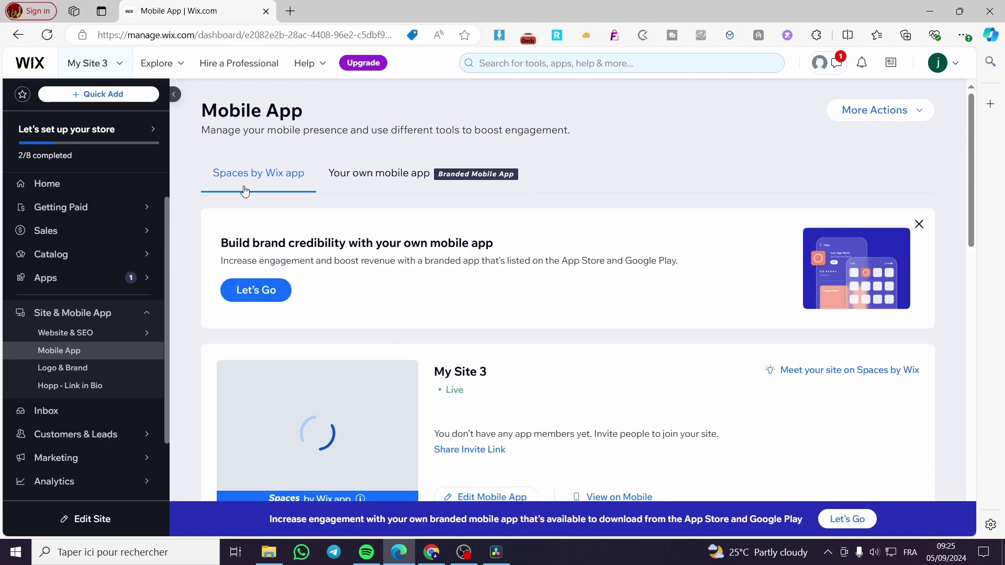
pyautogui.click(381, 176)
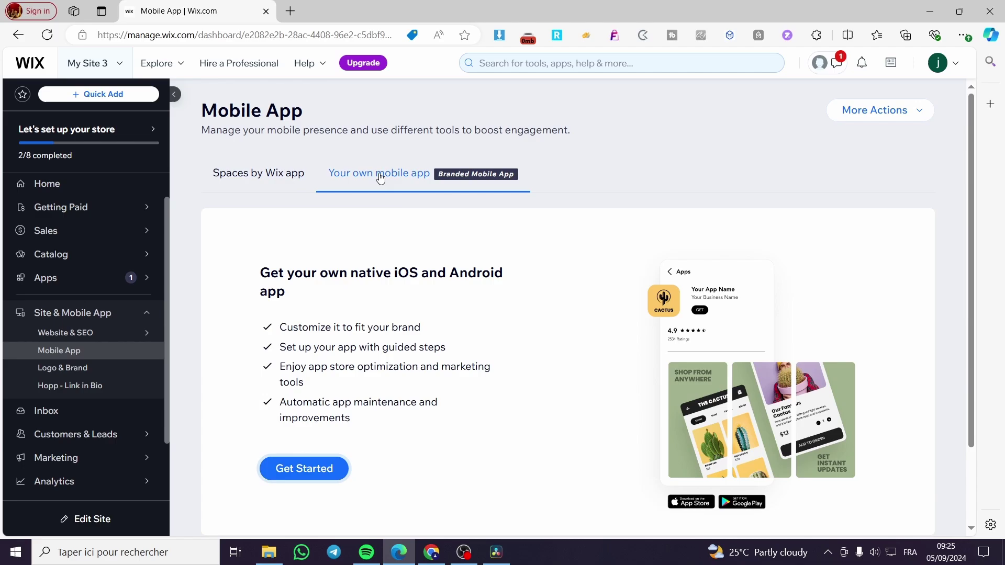
pyautogui.click(258, 172)
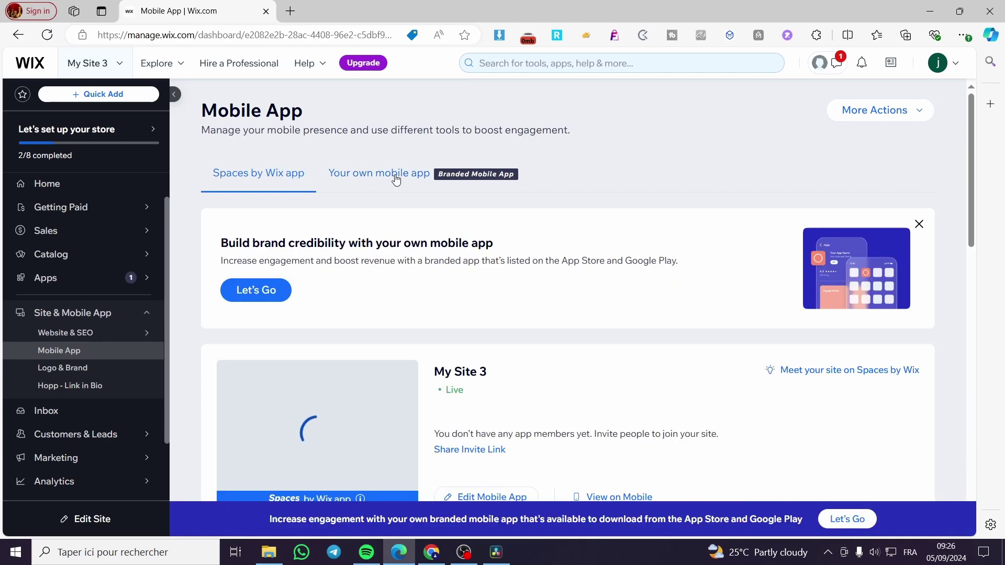
# Step: Start setting up your own branded mobile app and name it "Jacks sample"
pyautogui.click(396, 178)
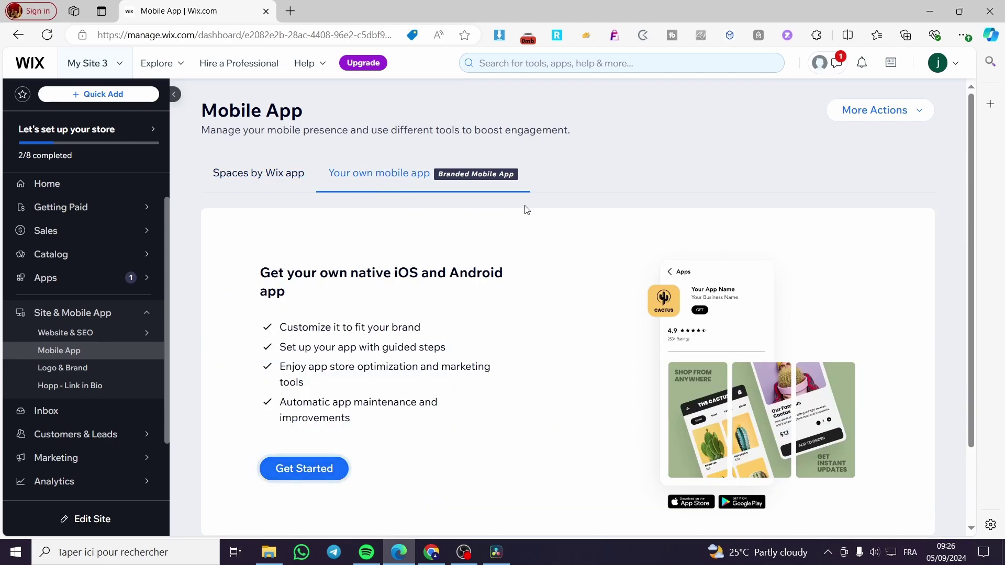
pyautogui.click(327, 474)
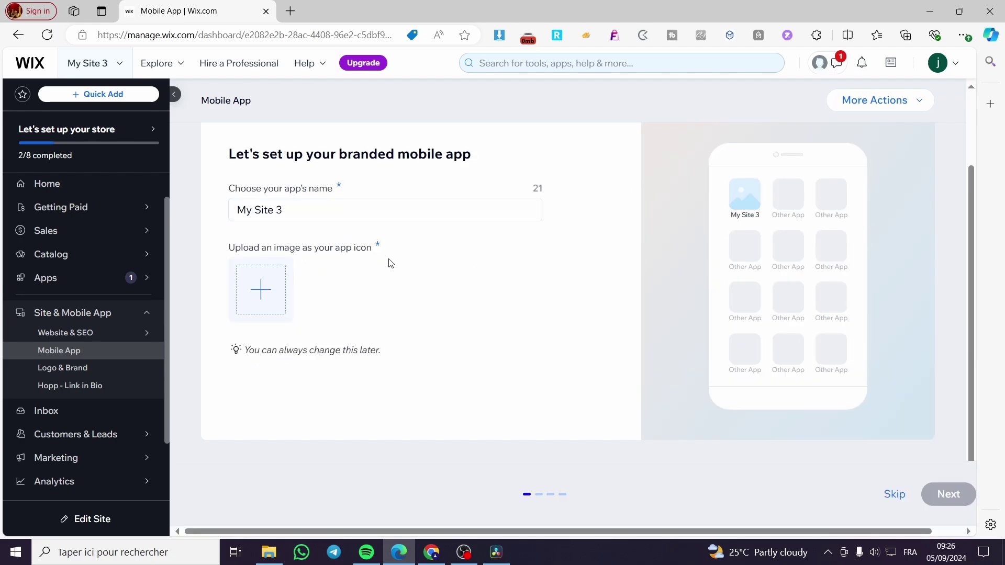
pyautogui.moveTo(292, 209); pyautogui.dragTo(178, 221)
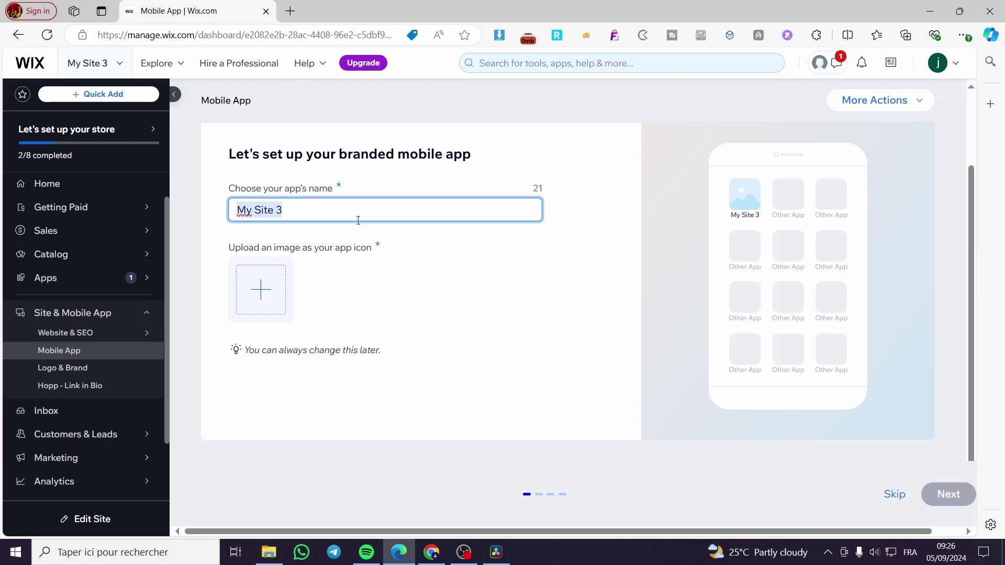
pyautogui.write('Jacks')
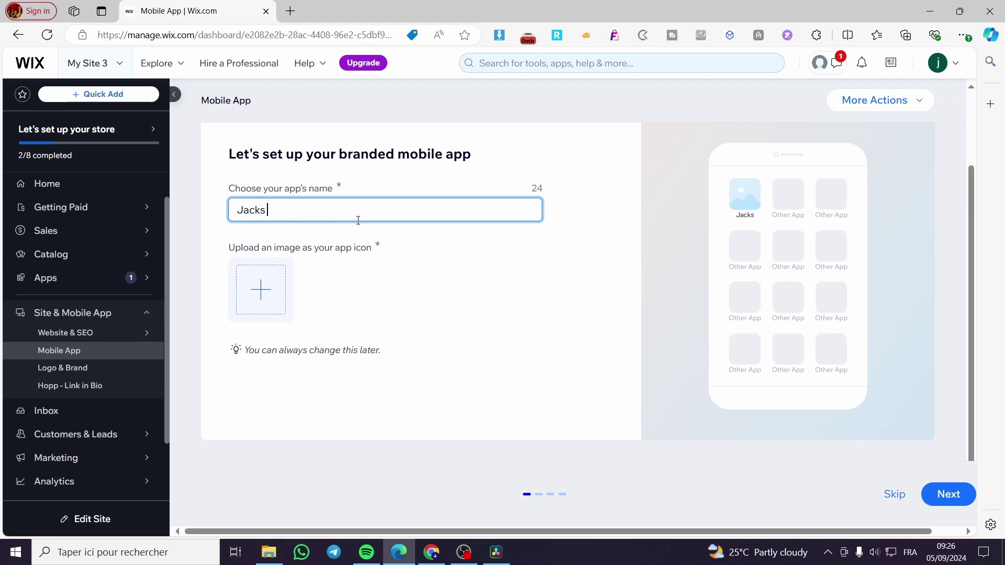
pyautogui.write(' sample')
# Step: Try to use the popular media photo of the man working at a laptop as the app icon
pyautogui.click(260, 283)
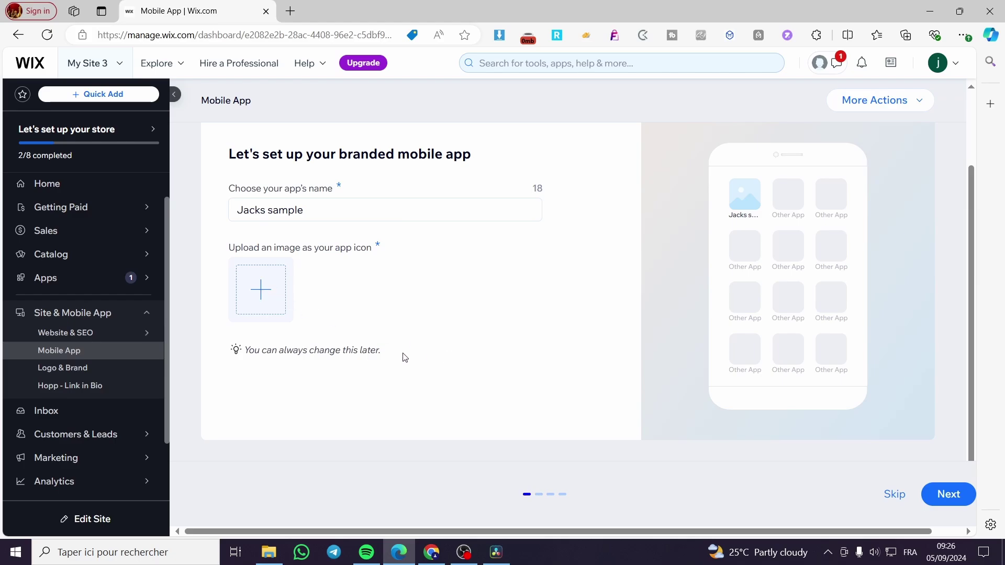
pyautogui.click(267, 299)
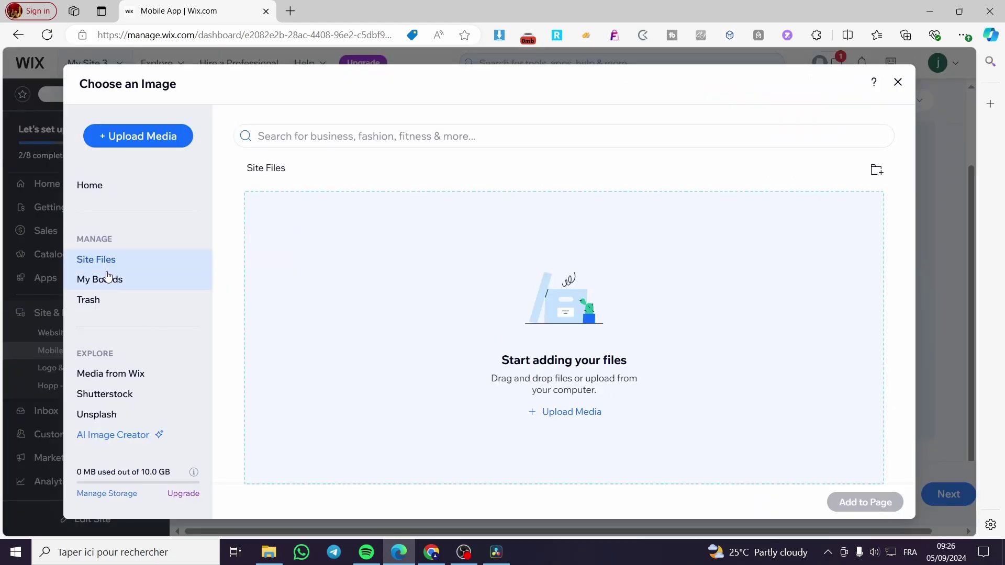
pyautogui.click(155, 186)
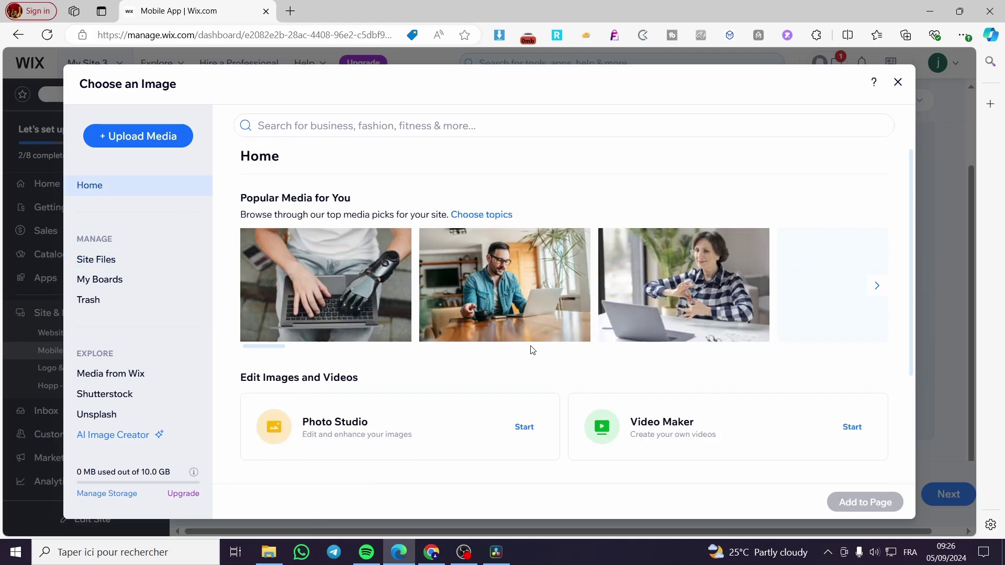
pyautogui.scroll(-3, 532, 349)
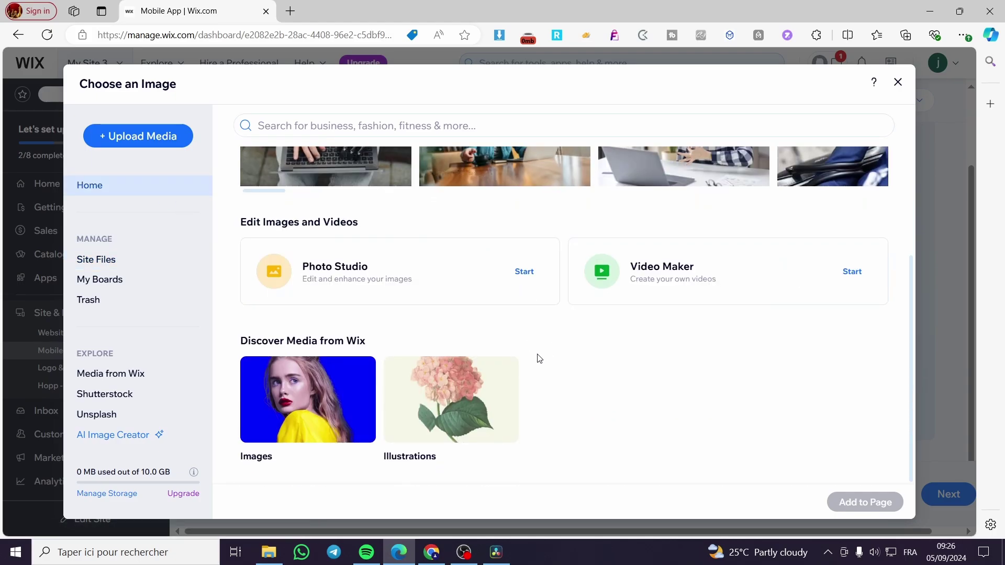
pyautogui.scroll(3, 478, 388)
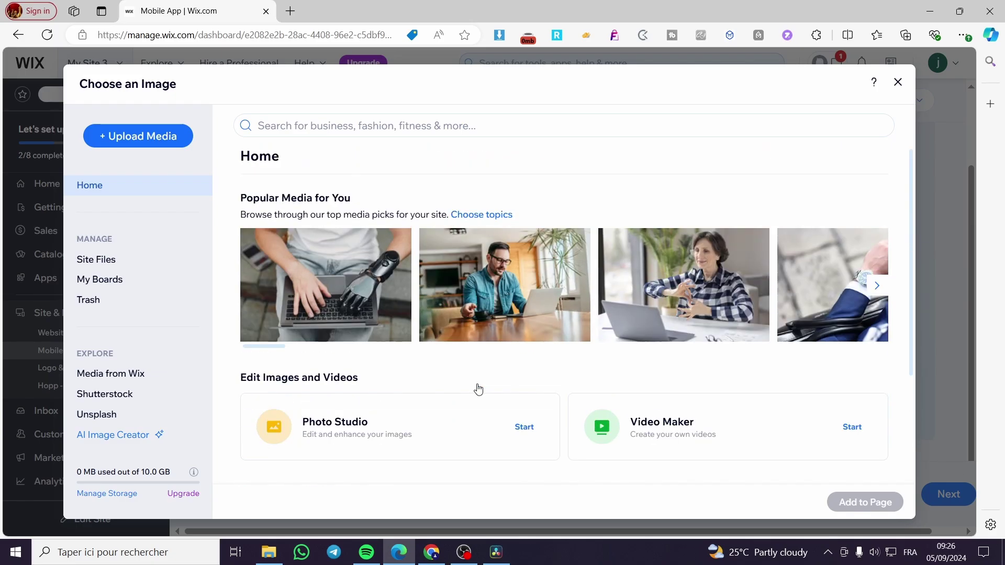
pyautogui.click(504, 293)
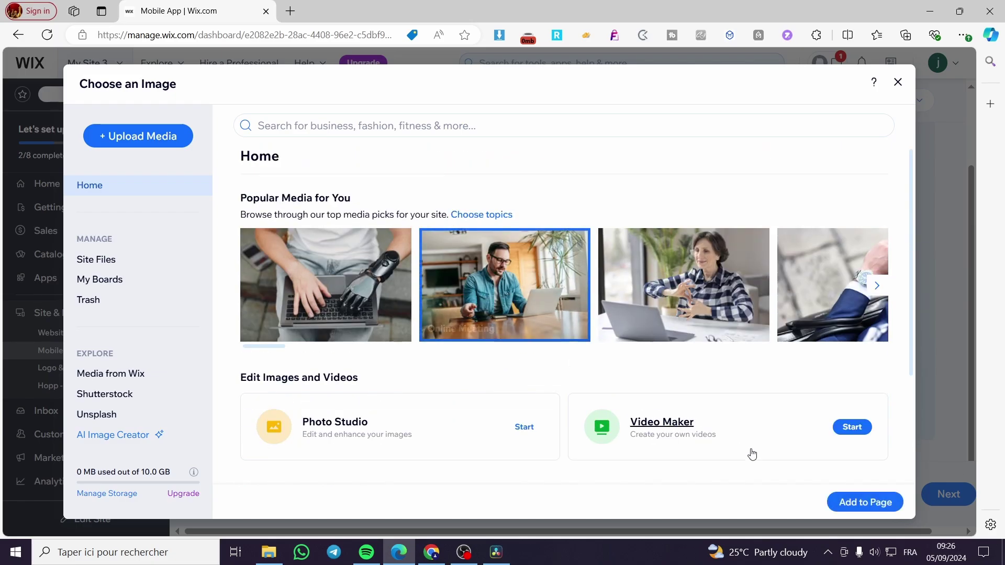
pyautogui.click(857, 510)
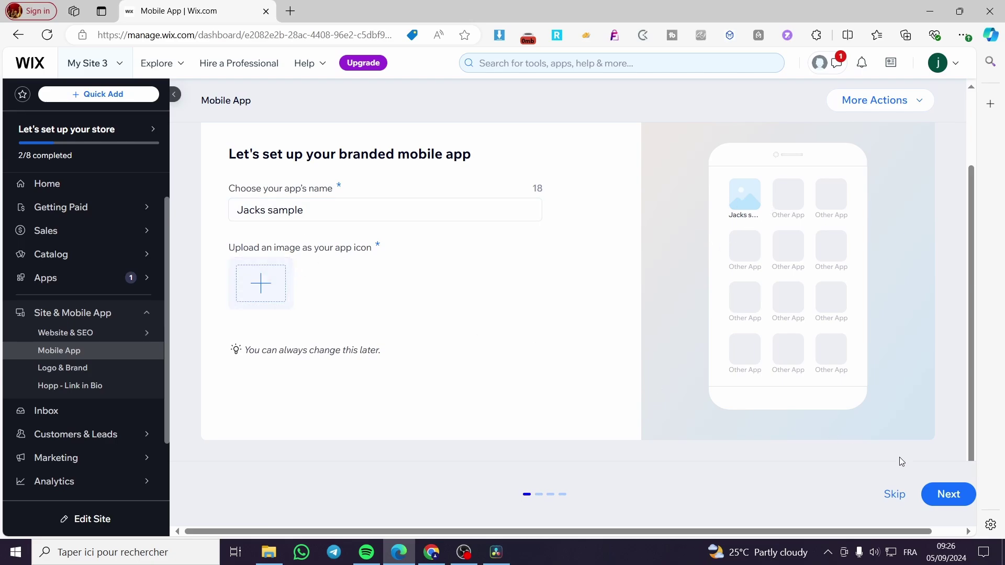
# Step: Continue to the theme choice, compare Natural and Bold, and select the Classic theme for the app
pyautogui.click(961, 498)
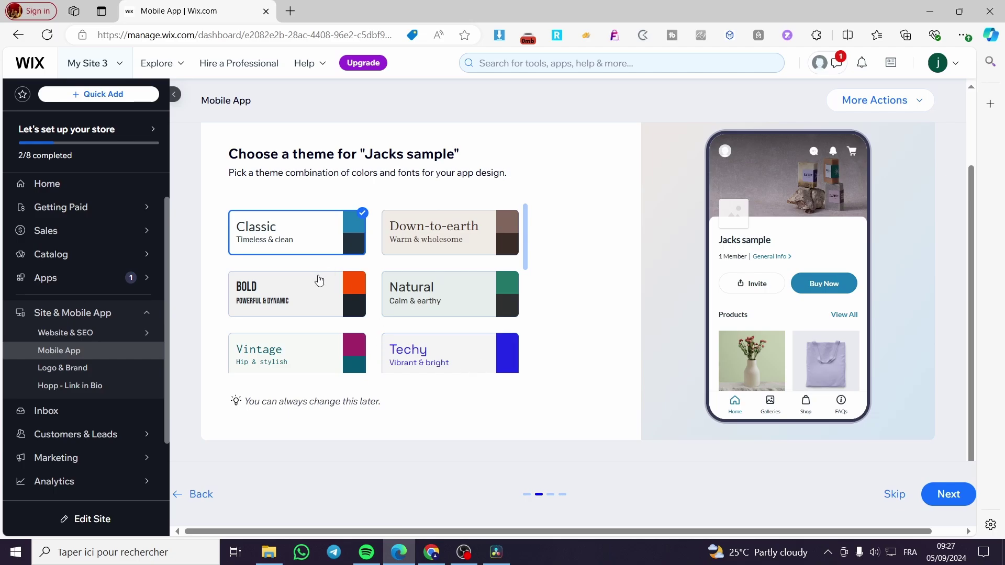
pyautogui.scroll(-5, 418, 314)
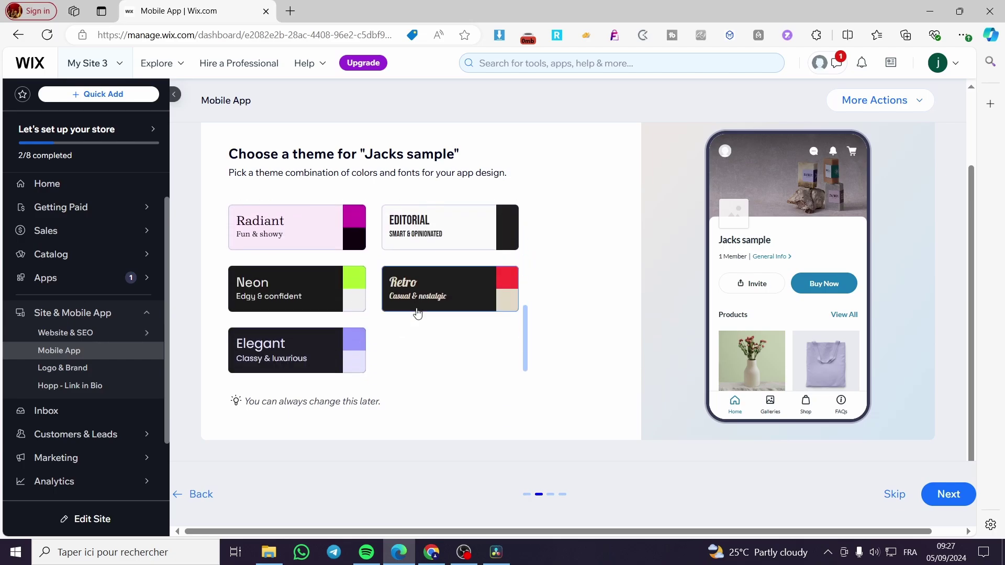
pyautogui.scroll(5, 414, 313)
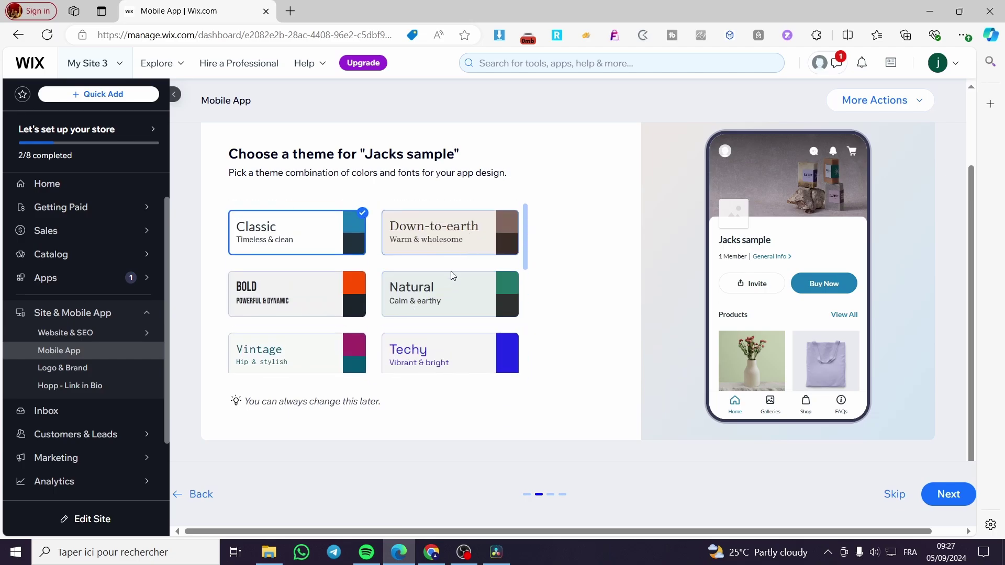
pyautogui.click(433, 296)
pyautogui.click(325, 283)
pyautogui.click(350, 244)
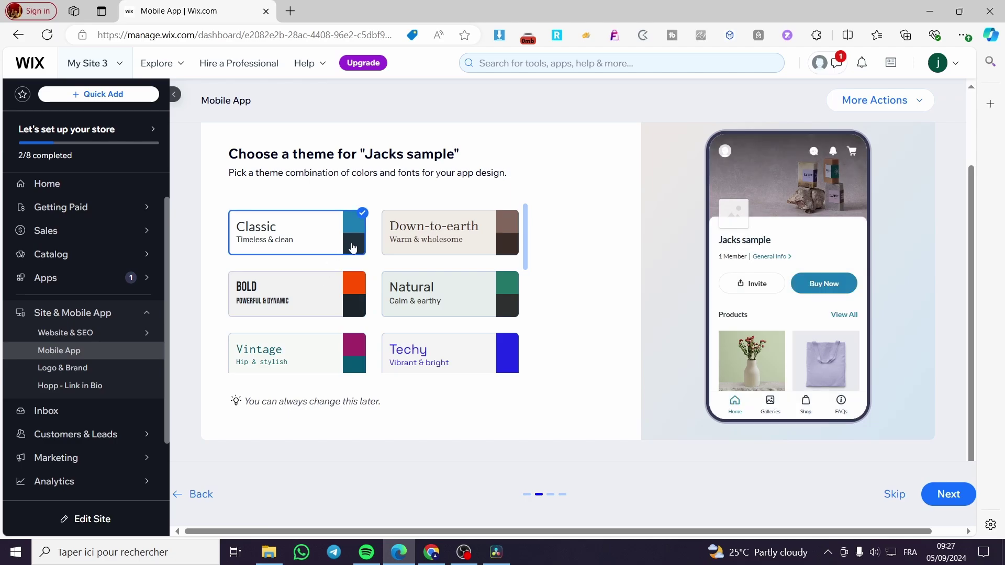
# Step: Compare the Techy theme with Classic, keep Classic for the app, and continue to the navigation layout choice
pyautogui.click(439, 276)
pyautogui.click(332, 231)
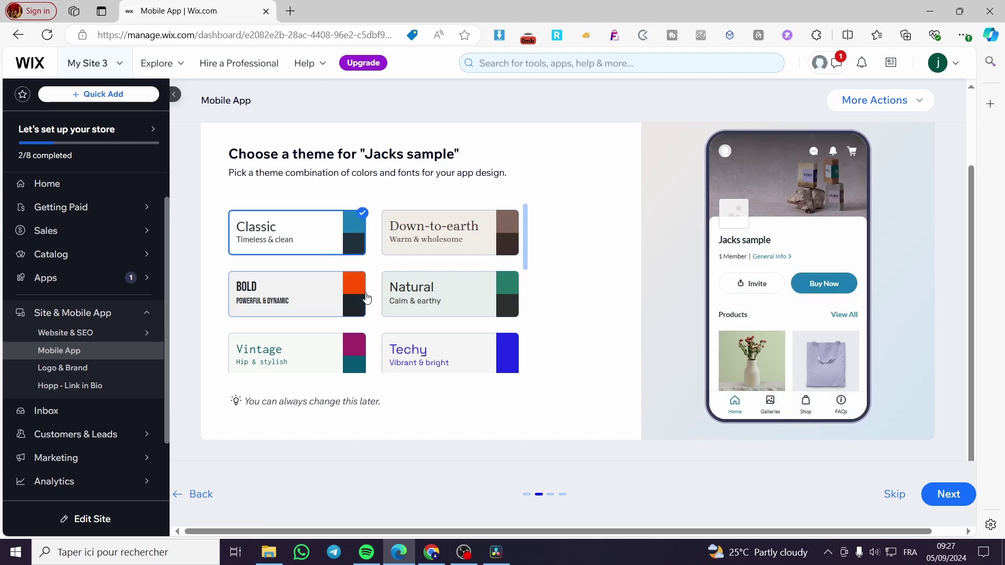
pyautogui.click(447, 352)
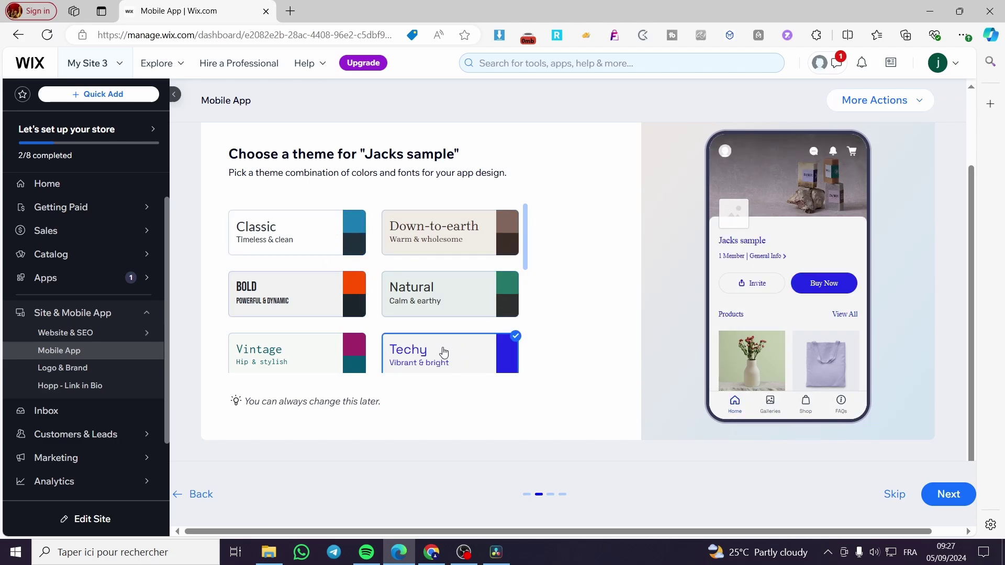
pyautogui.click(335, 246)
pyautogui.click(949, 494)
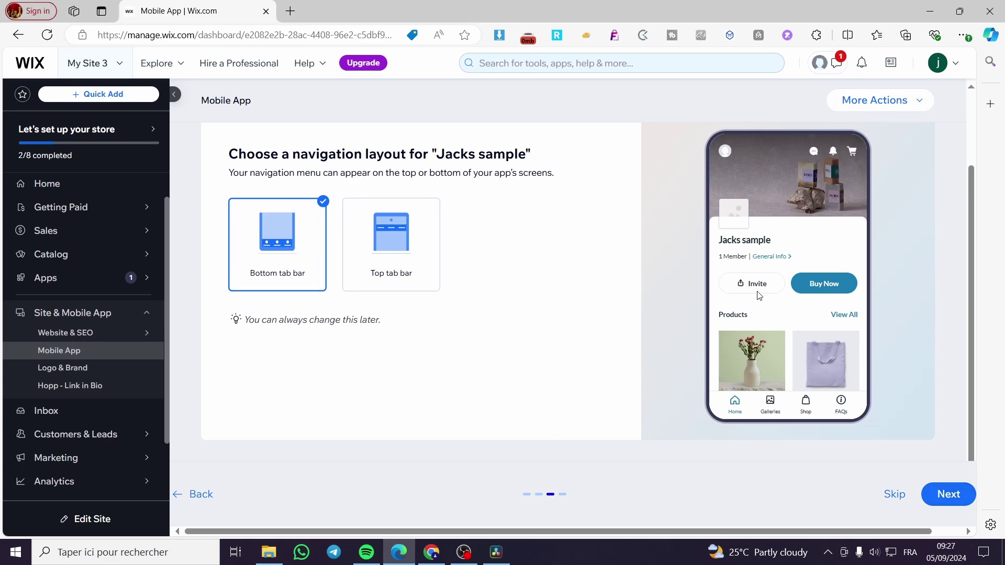
# Step: Compare the top and bottom tab bar layouts, choose the bottom tab bar, and finish the initial app setup
pyautogui.scroll(2, 745, 293)
pyautogui.scroll(-2, 524, 262)
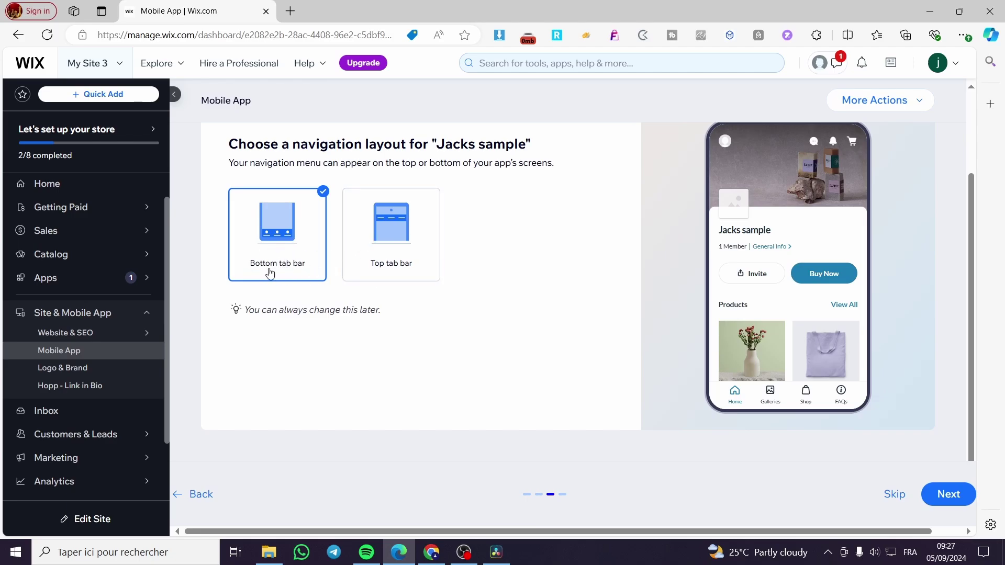
pyautogui.click(393, 265)
pyautogui.click(268, 242)
pyautogui.click(391, 246)
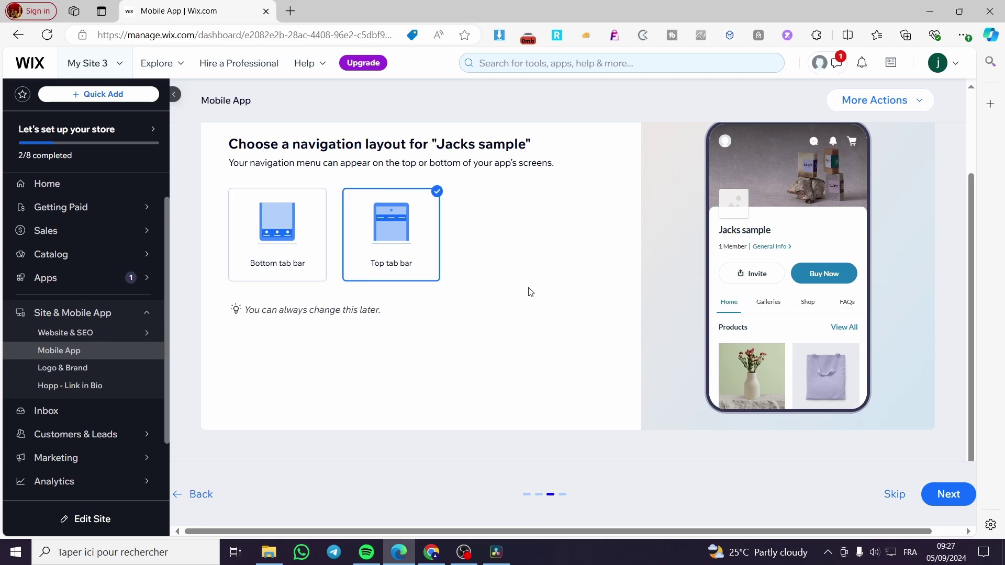
pyautogui.click(257, 243)
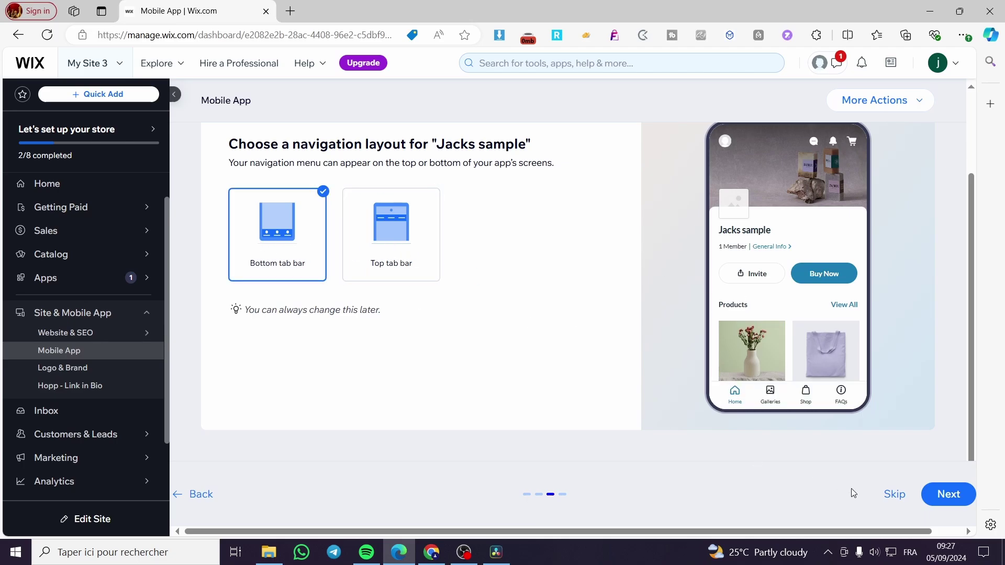
pyautogui.rightClick(959, 495)
pyautogui.click(959, 495)
pyautogui.click(949, 495)
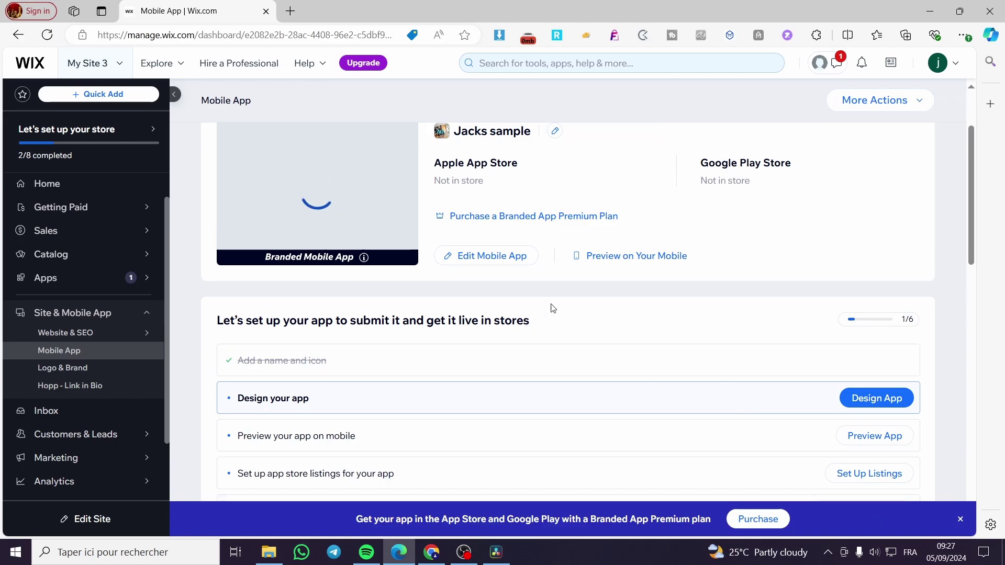
# Step: Review the app's overview and store submission checklist, and start designing the app
pyautogui.scroll(-3, 546, 301)
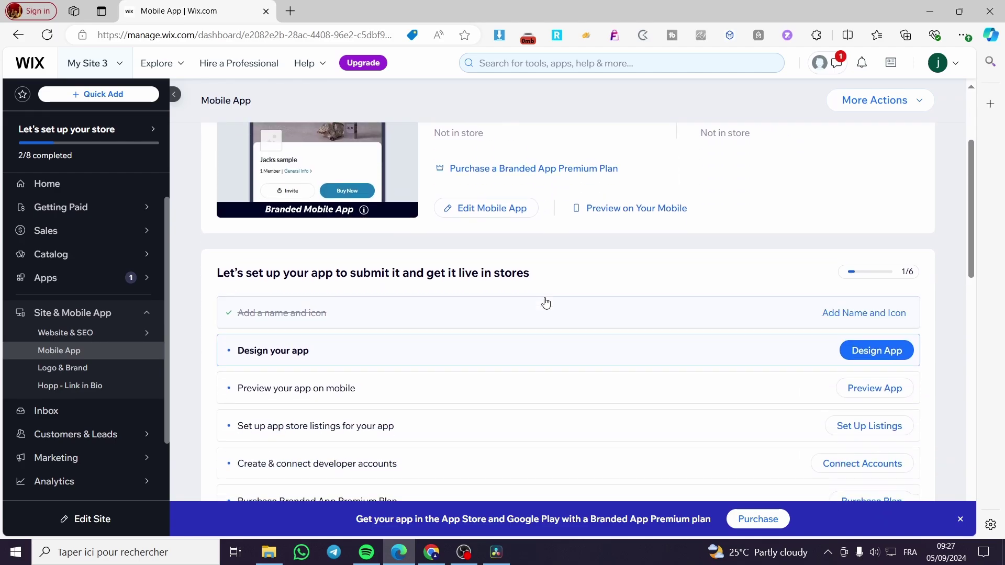
pyautogui.scroll(4, 696, 294)
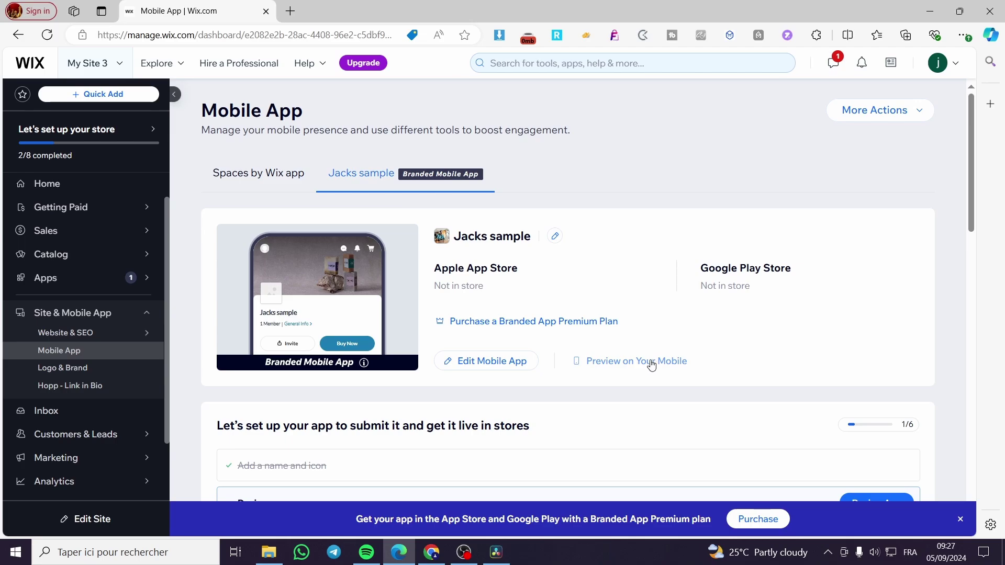
pyautogui.scroll(-5, 670, 357)
pyautogui.scroll(1, 857, 221)
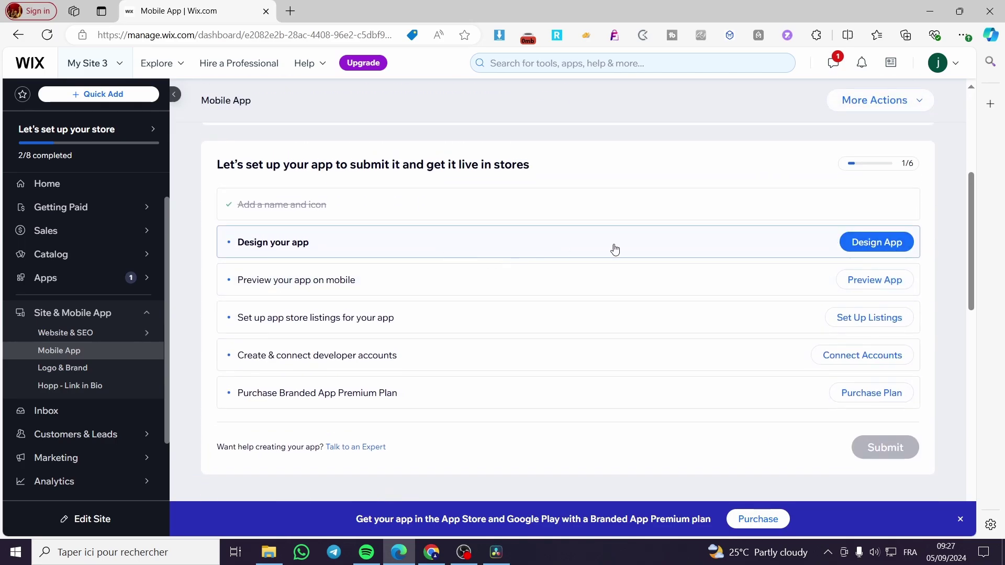
pyautogui.click(874, 241)
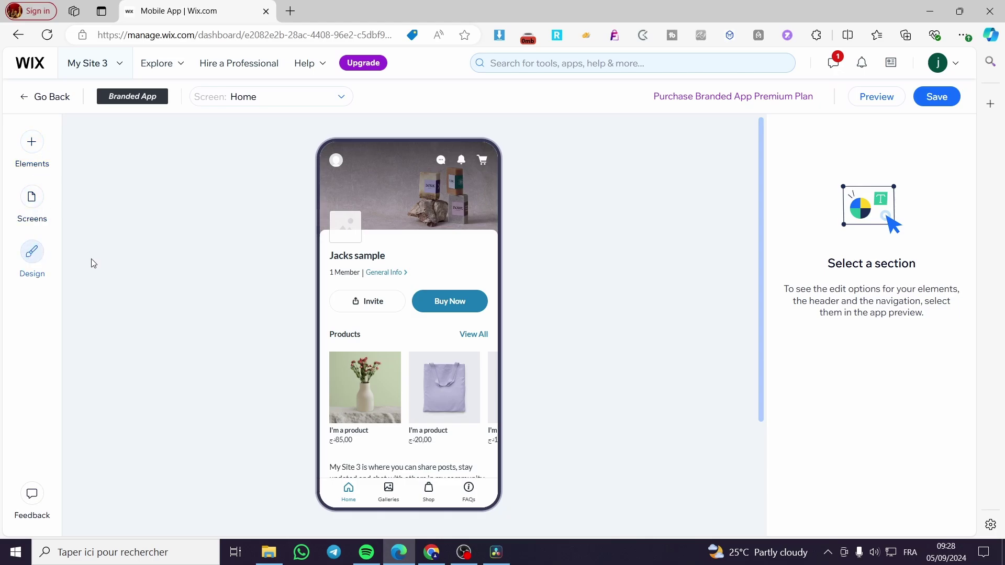
# Step: Look through the Home screen preview and open the product carousel's settings
pyautogui.moveTo(763, 251); pyautogui.dragTo(759, 385)
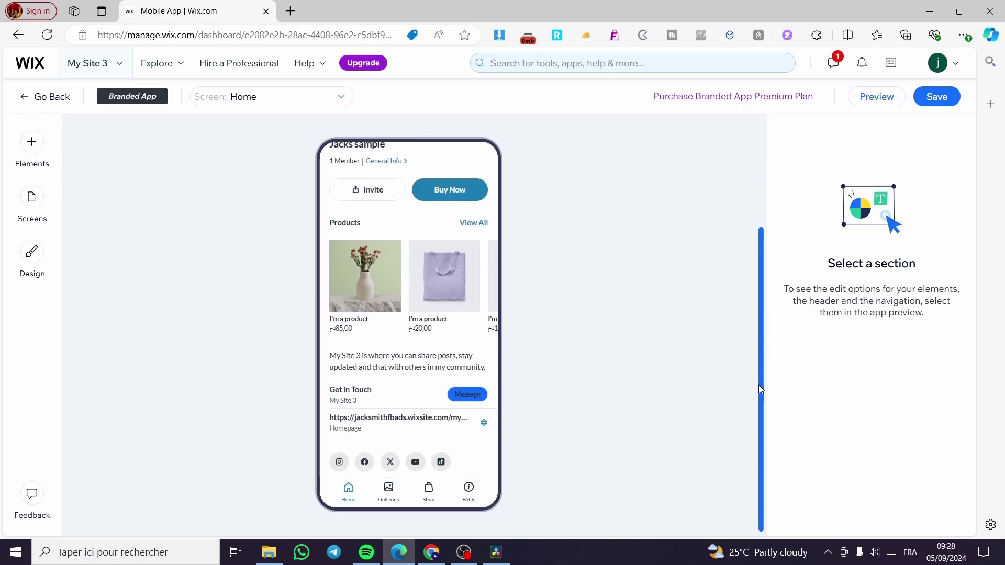
pyautogui.click(389, 498)
pyautogui.click(402, 277)
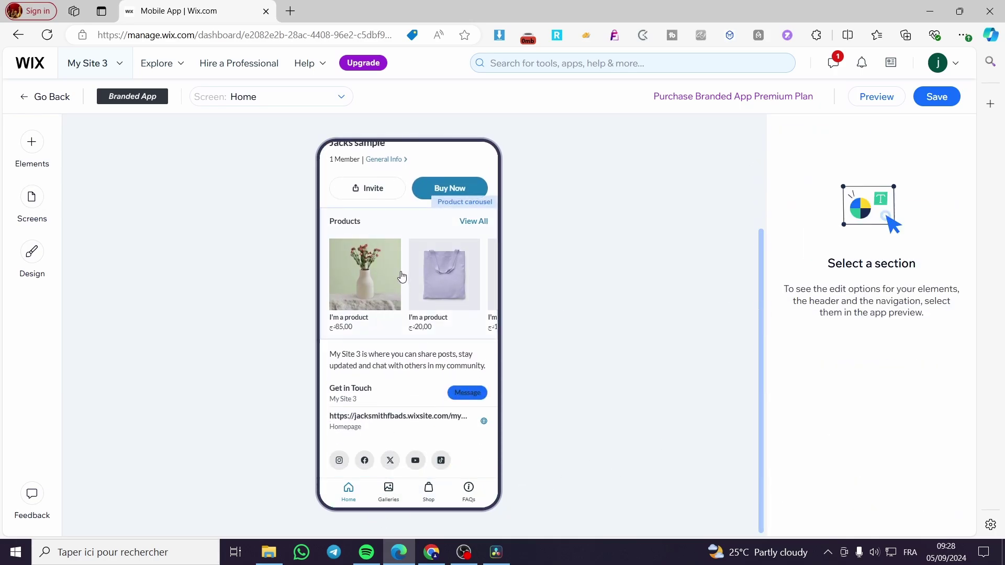
pyautogui.scroll(3, 367, 267)
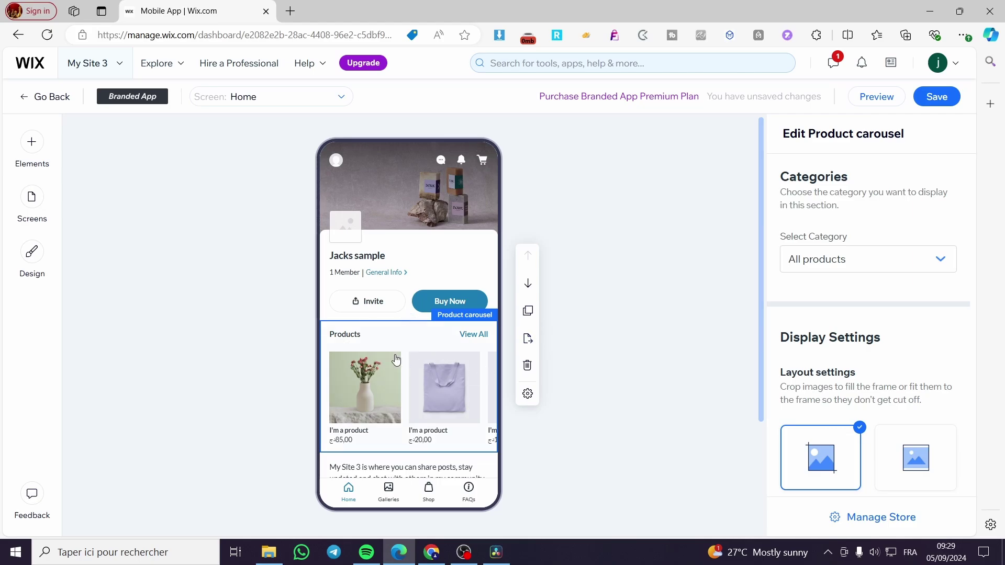
pyautogui.scroll(-5, 453, 395)
pyautogui.scroll(5, 474, 385)
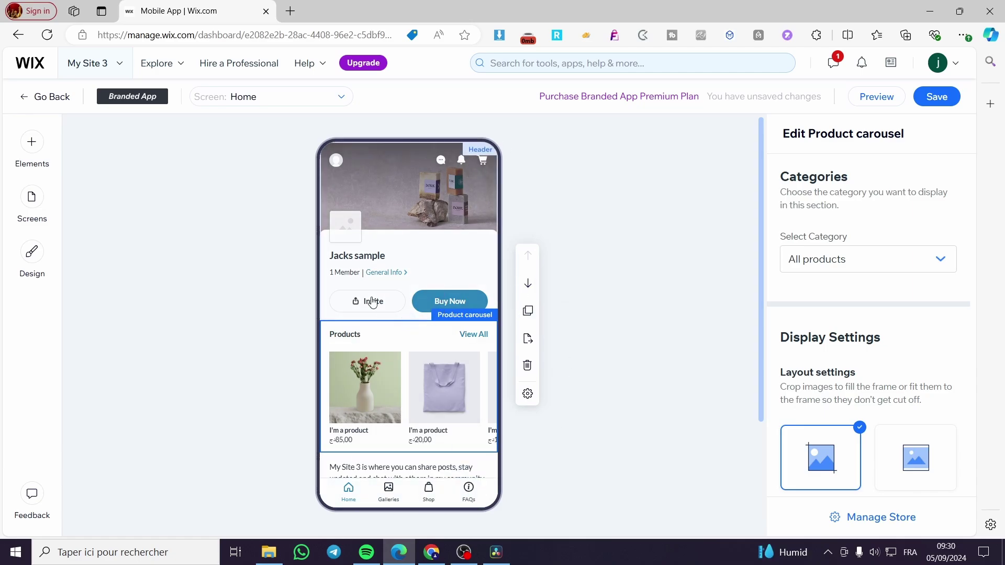
# Step: Review the Home screen header's icon and type settings, and dismiss the mobile preview instructions
pyautogui.click(396, 292)
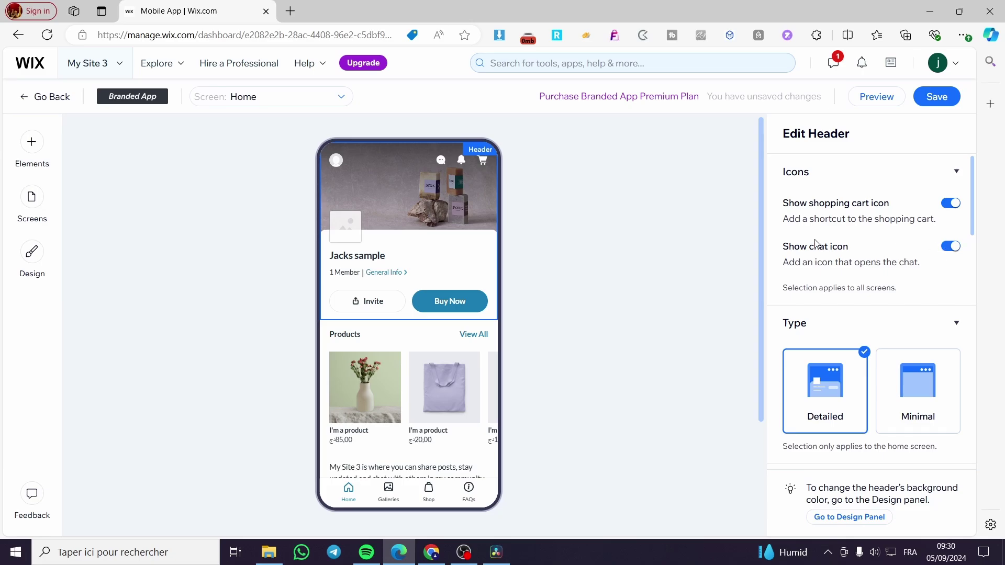
pyautogui.scroll(-2, 874, 261)
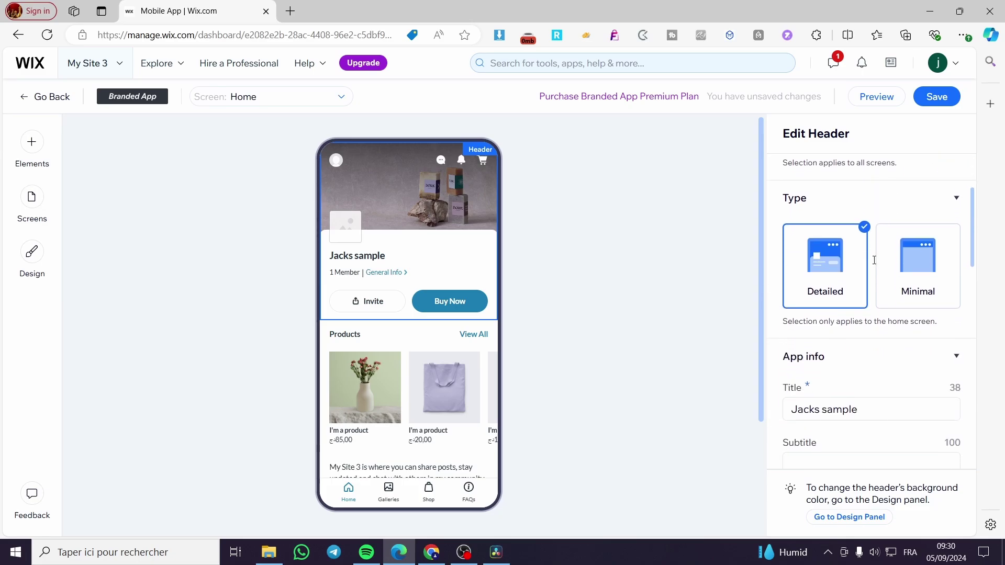
pyautogui.click(438, 172)
pyautogui.click(437, 172)
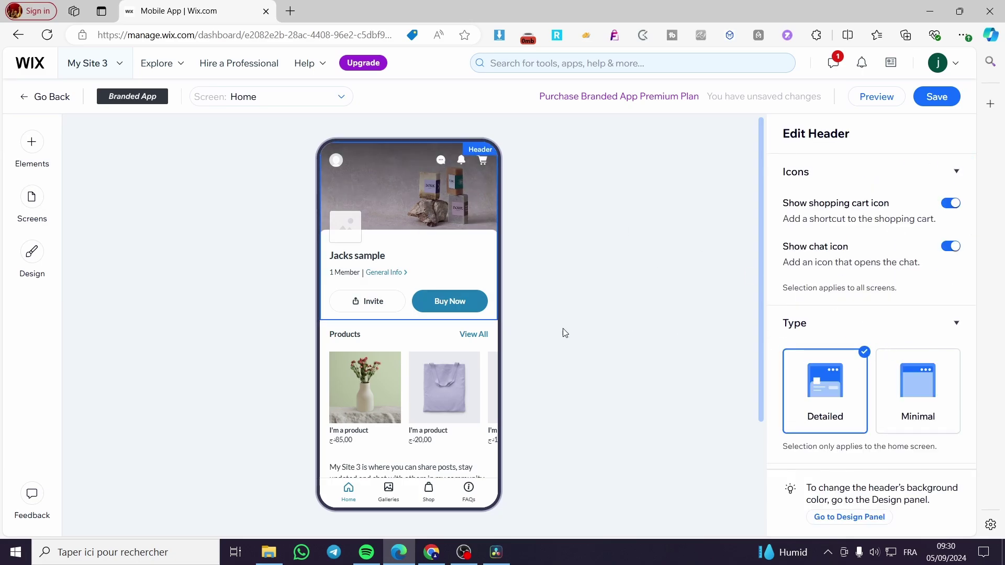
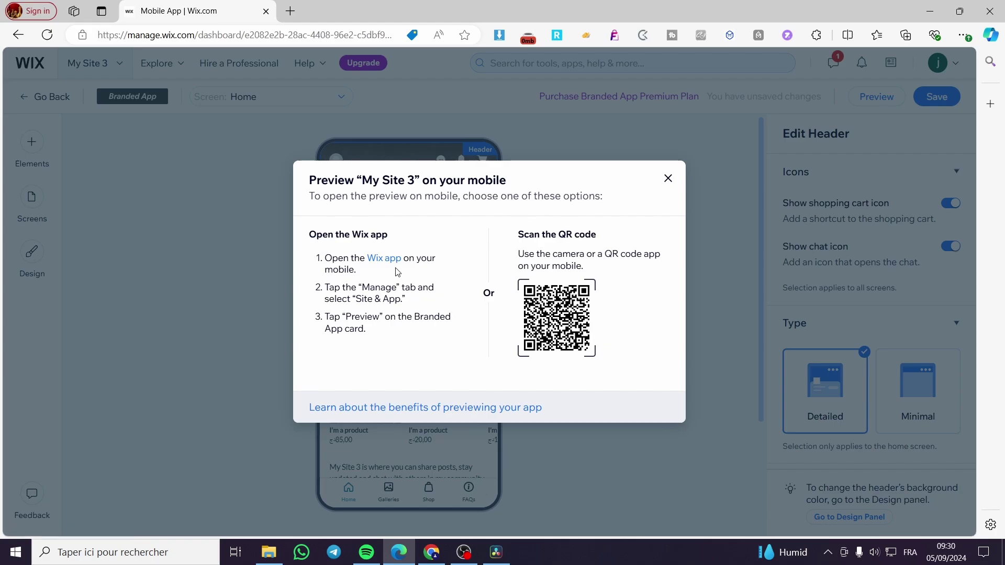
pyautogui.click(668, 180)
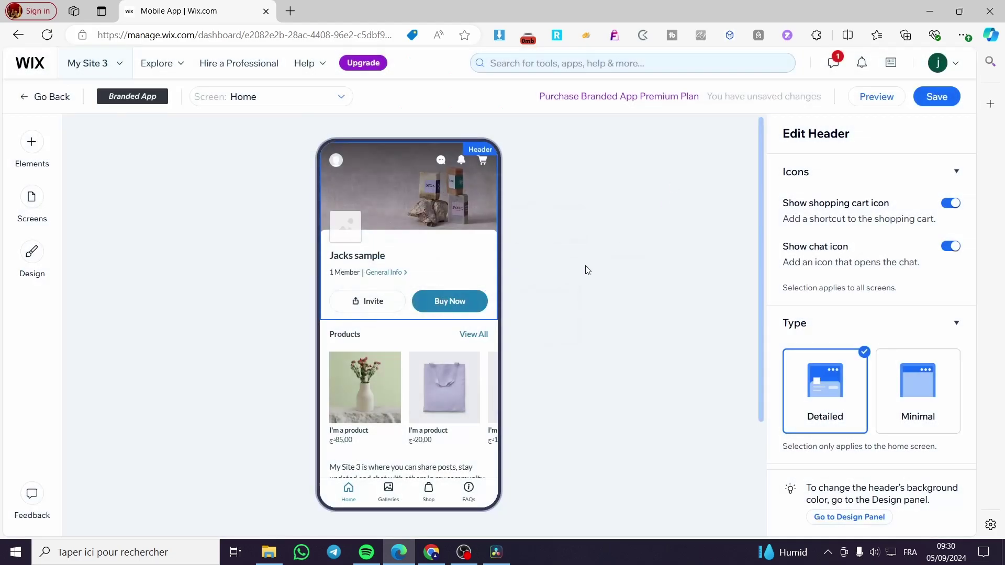
# Step: Add a navigation screen named "About Us" and move it ahead of FAQs
pyautogui.click(31, 197)
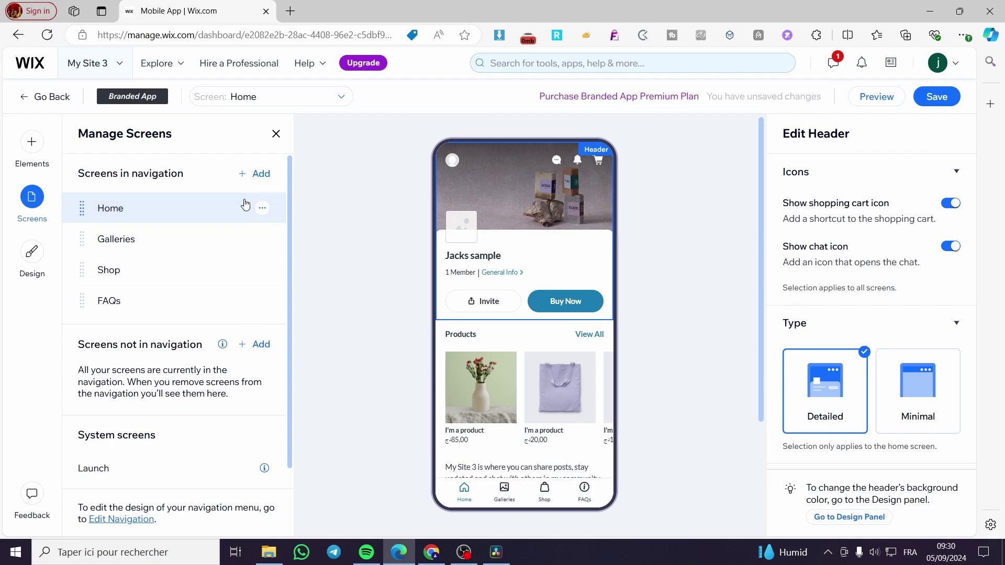
pyautogui.click(255, 174)
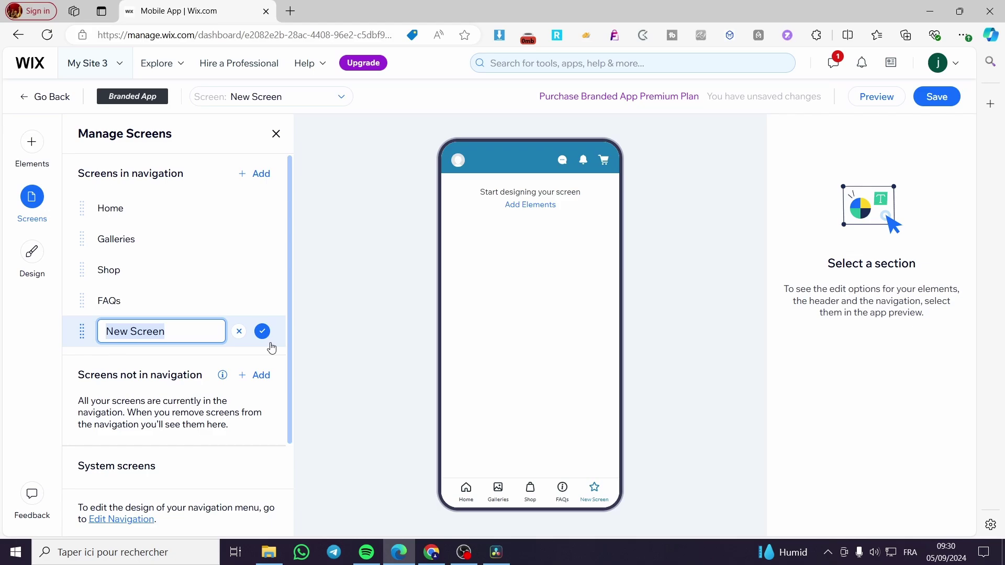
pyautogui.write('About Us')
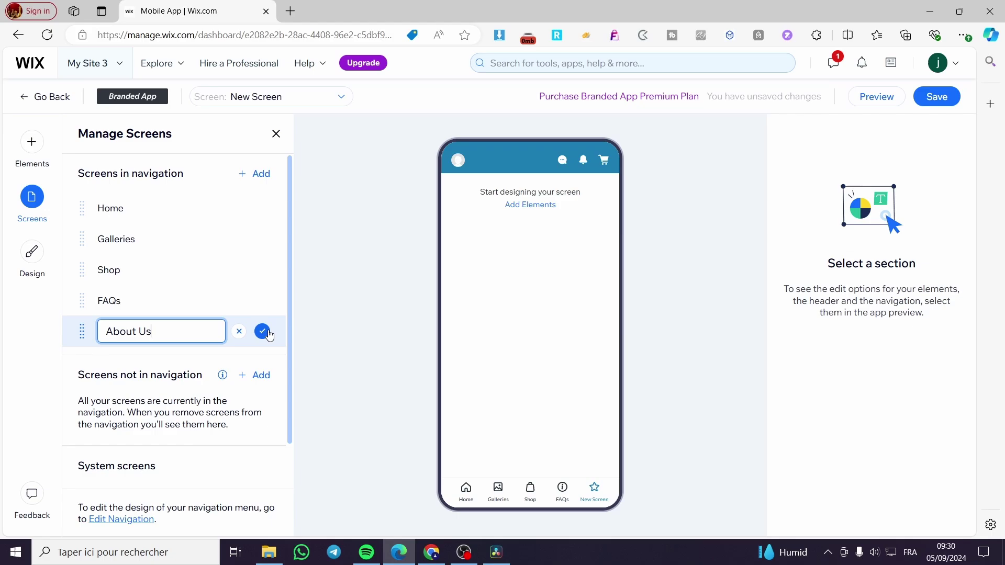
pyautogui.click(262, 331)
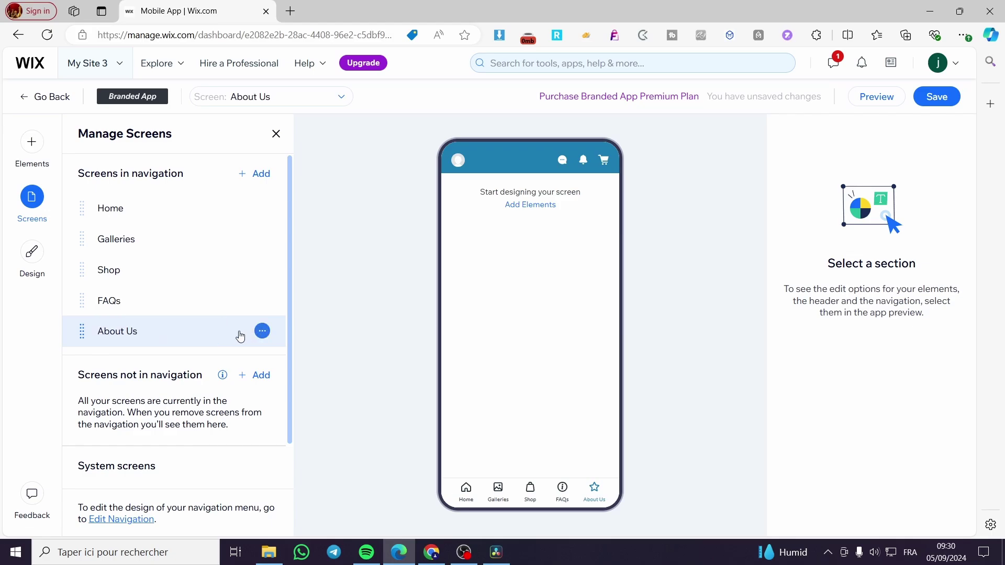
pyautogui.moveTo(83, 330); pyautogui.dragTo(83, 298)
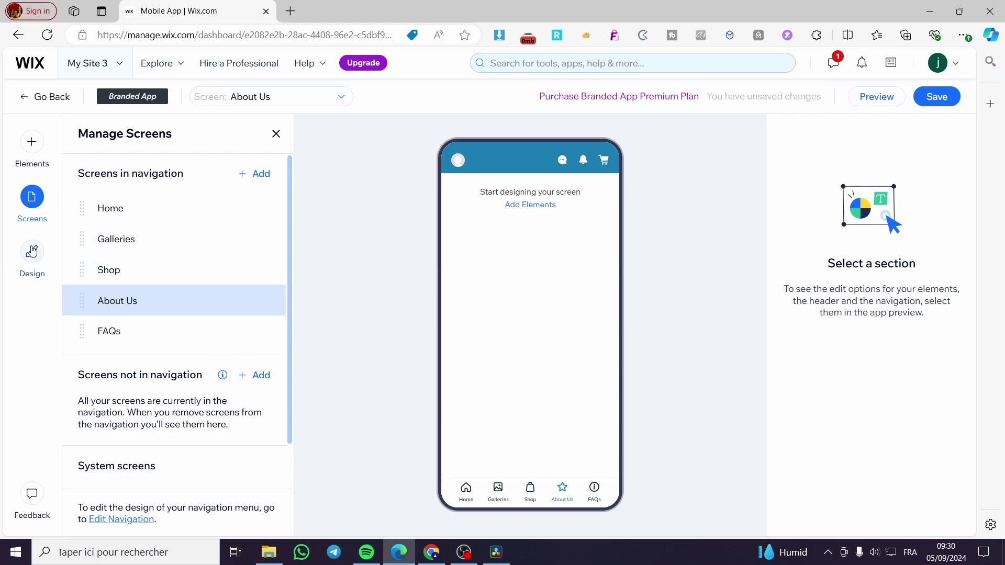
# Step: Look through the categories of elements that can be added to the screen, including the basic items and list layouts
pyautogui.click(32, 142)
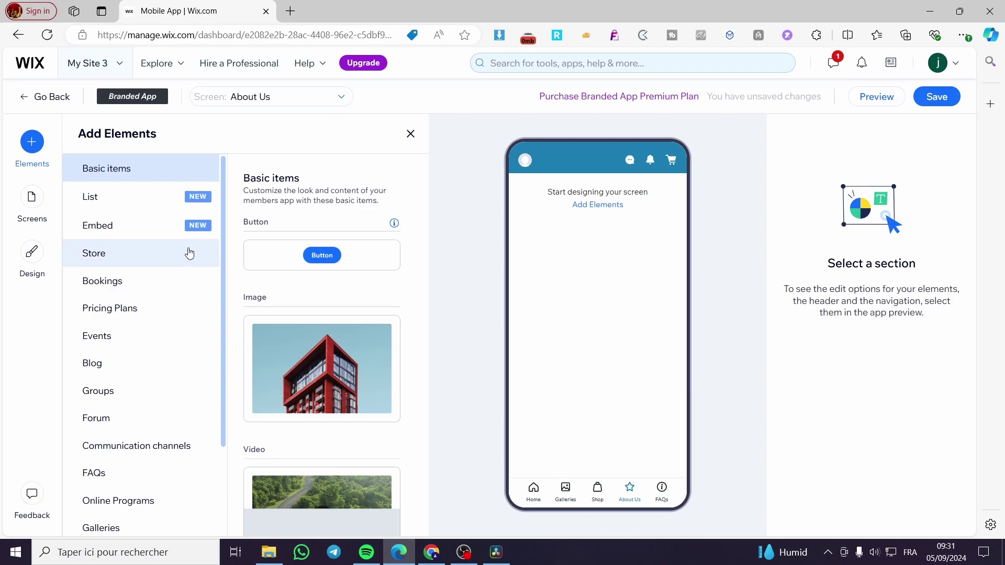
pyautogui.scroll(-10, 361, 241)
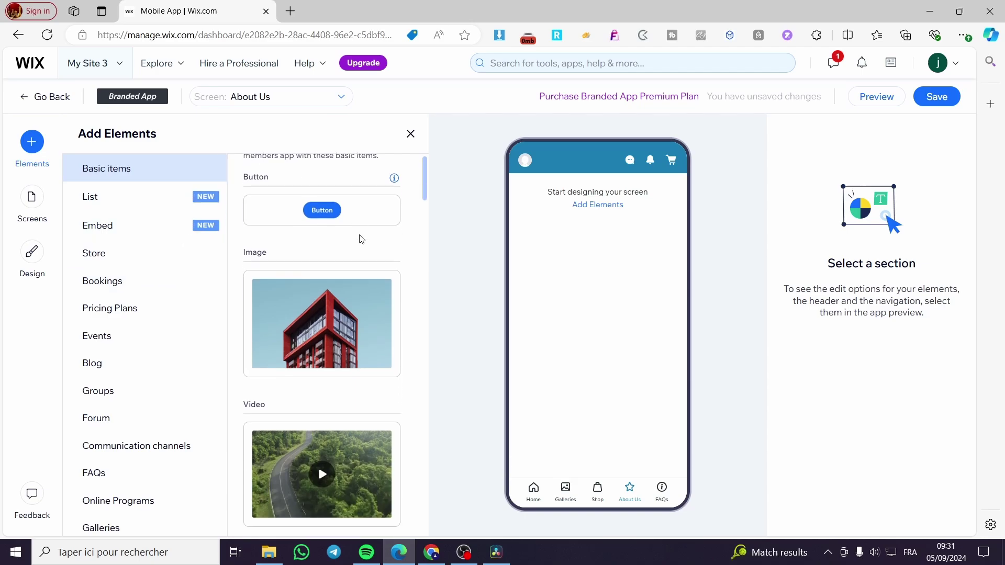
pyautogui.scroll(-2, 360, 266)
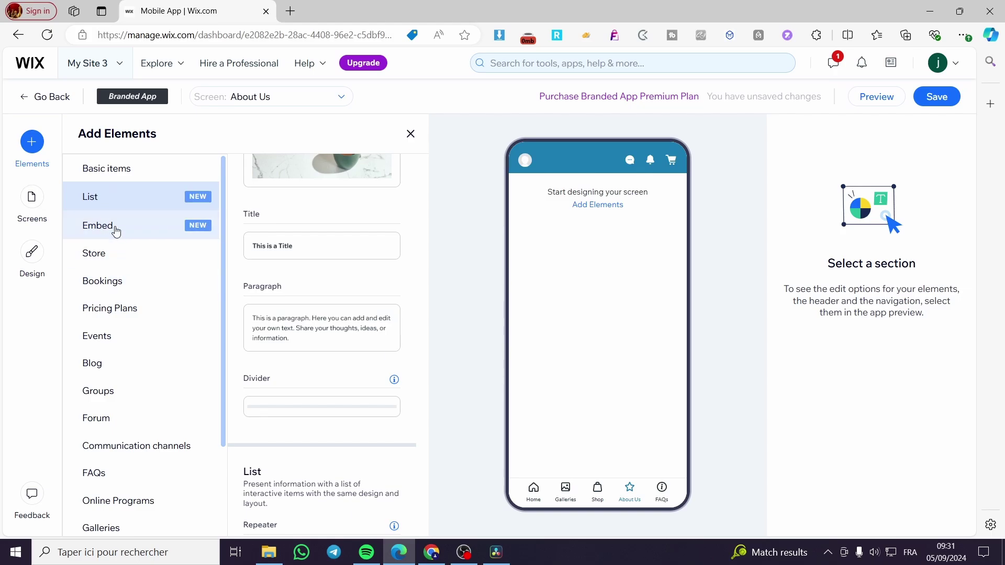
pyautogui.scroll(-3, 116, 230)
pyautogui.scroll(-2, 144, 249)
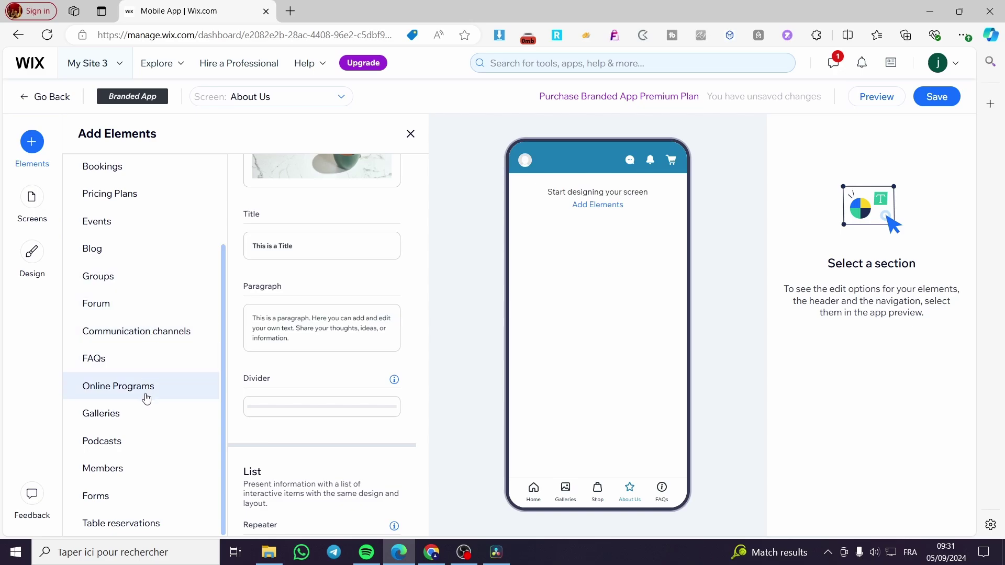
pyautogui.scroll(5, 165, 493)
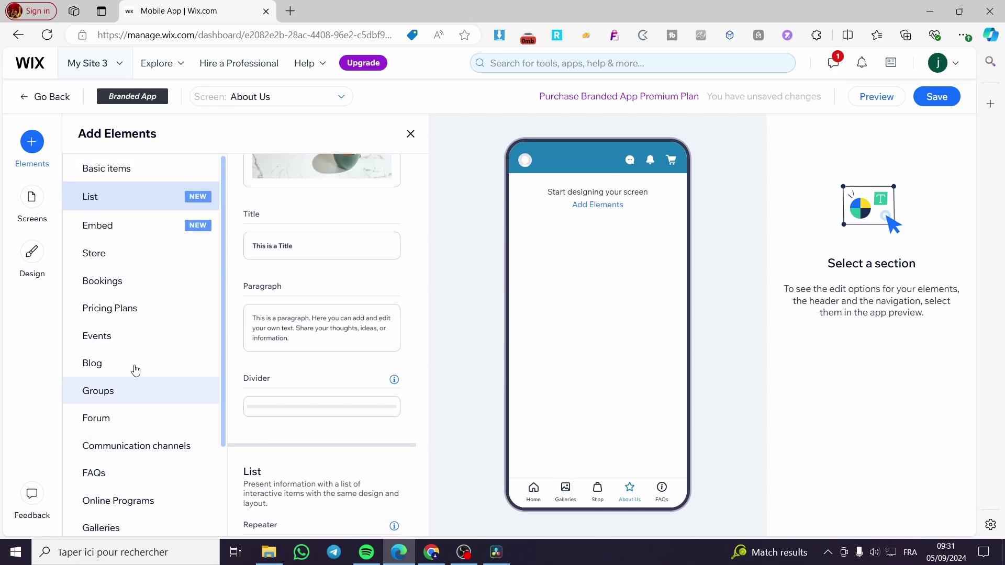
pyautogui.click(124, 168)
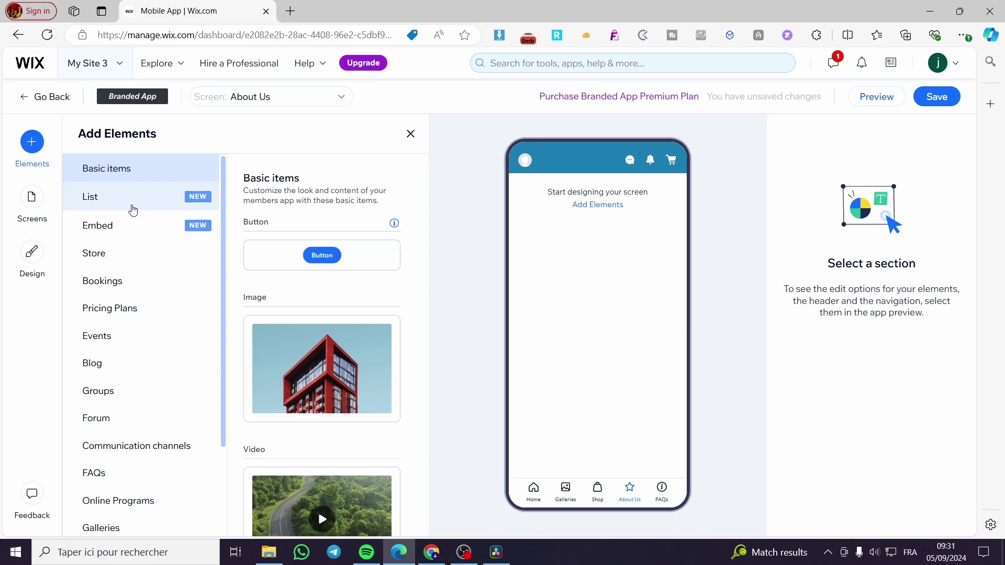
pyautogui.click(131, 204)
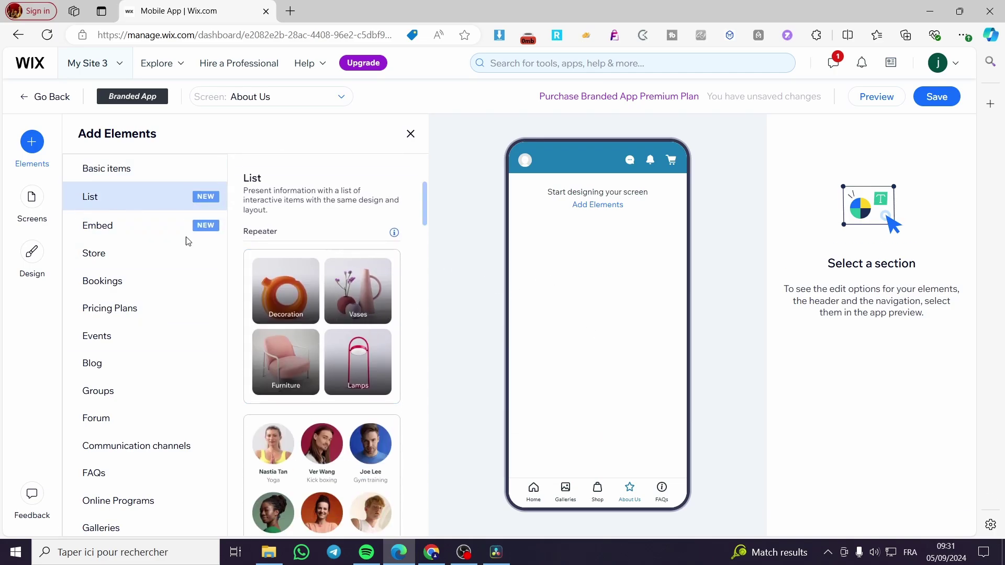
pyautogui.scroll(-12, 331, 369)
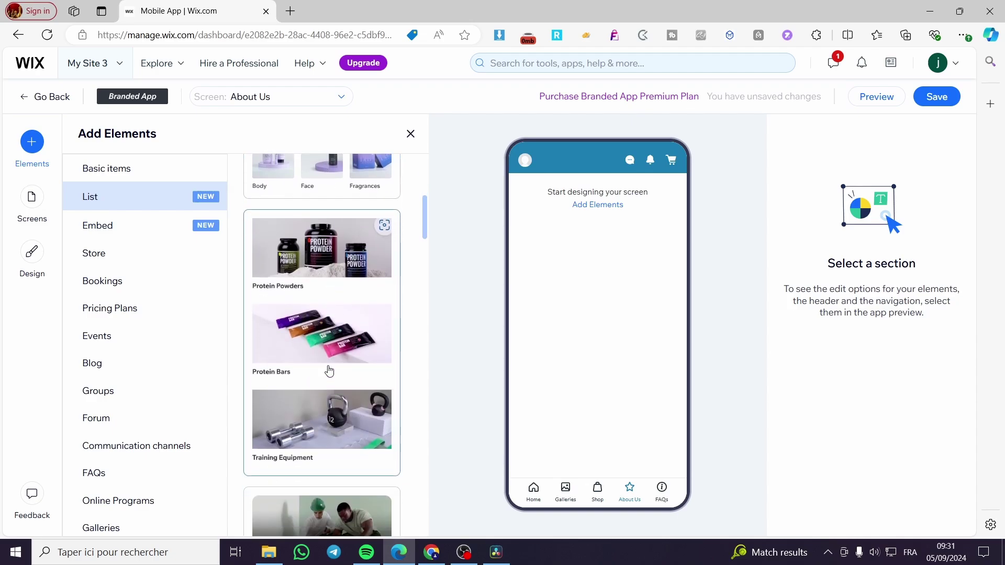
pyautogui.scroll(5, 329, 370)
# Step: Add a title element to the About Us screen and place a paragraph element below it
pyautogui.click(142, 179)
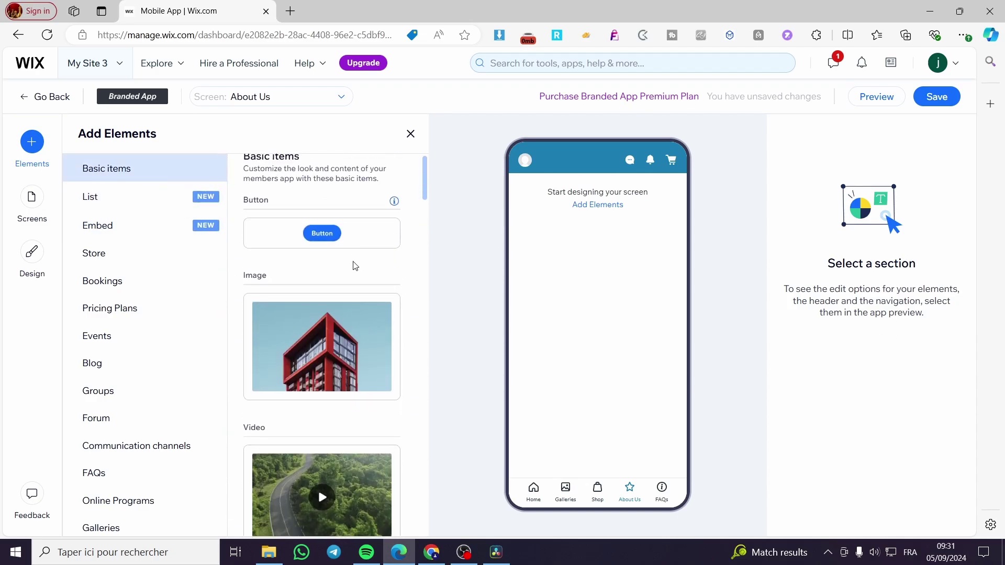
pyautogui.scroll(-8, 319, 218)
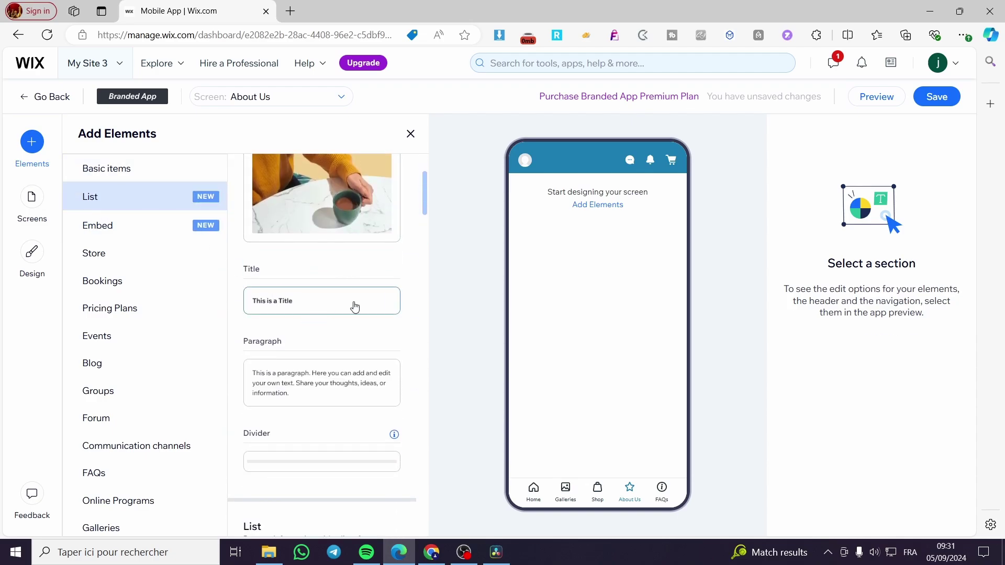
pyautogui.moveTo(355, 306); pyautogui.dragTo(584, 241)
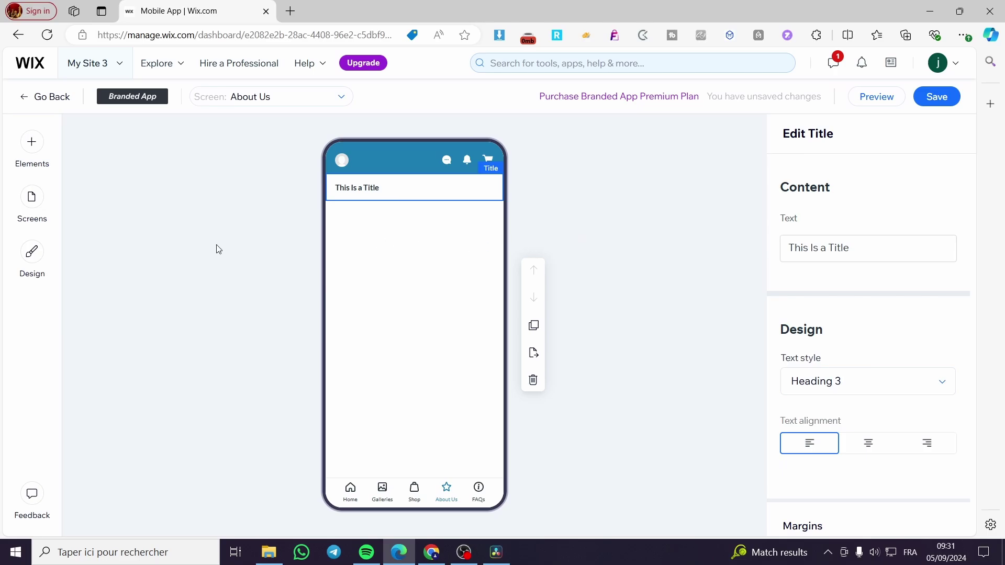
pyautogui.click(32, 144)
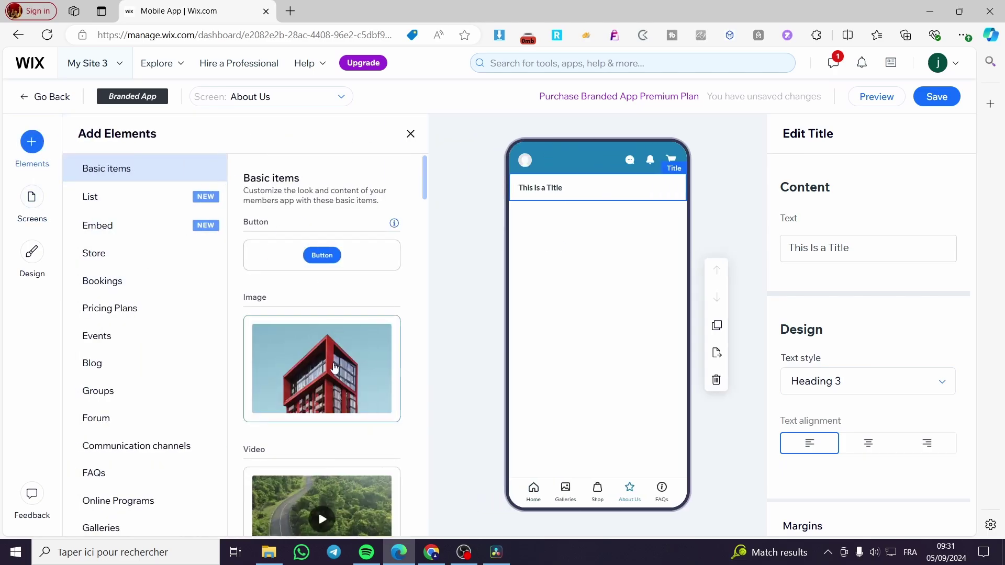
pyautogui.scroll(-7, 335, 368)
pyautogui.moveTo(281, 254); pyautogui.dragTo(548, 283)
pyautogui.moveTo(308, 278); pyautogui.dragTo(567, 216)
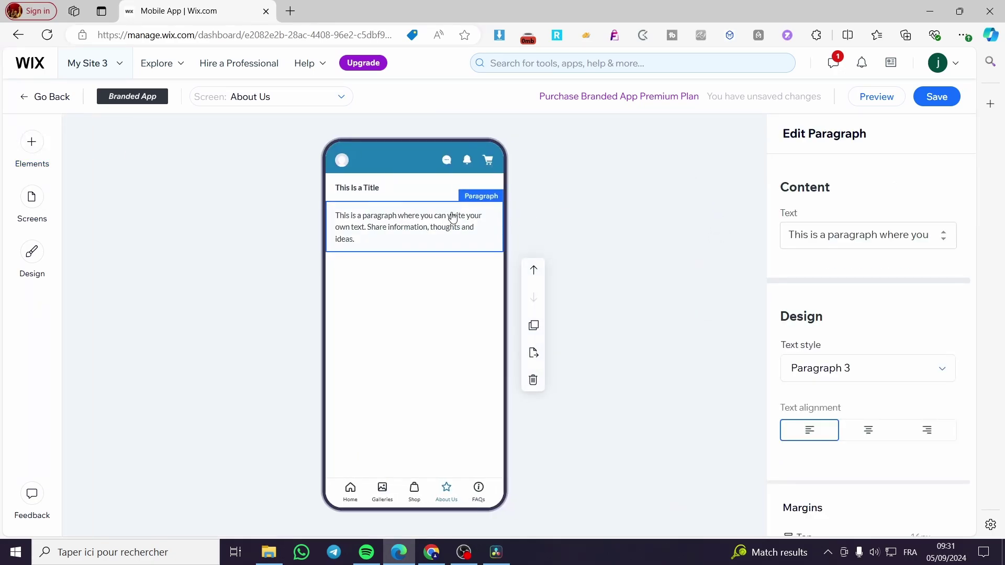
# Step: Change the title's text on the screen to "About Us"
pyautogui.click(368, 189)
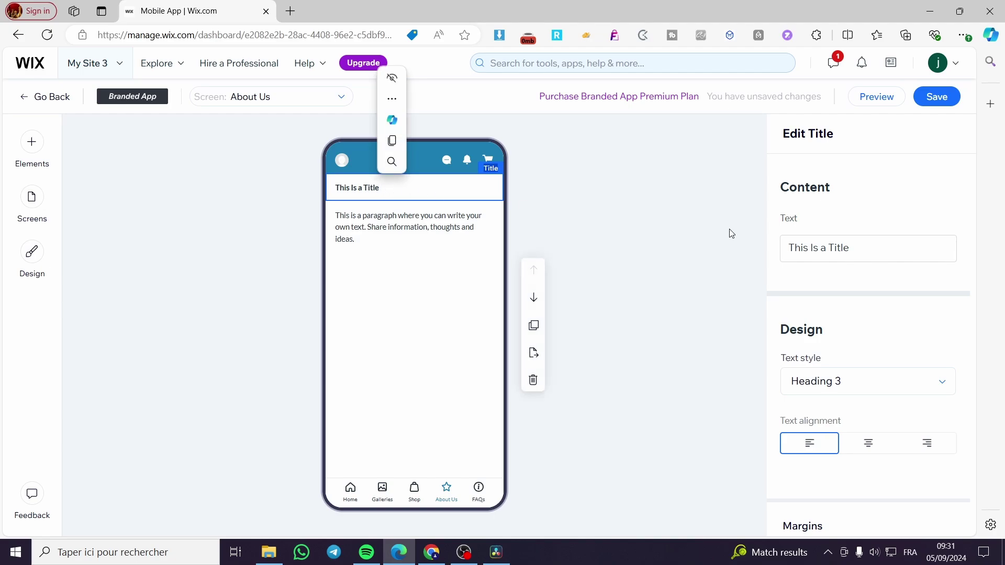
pyautogui.tripleClick(880, 244)
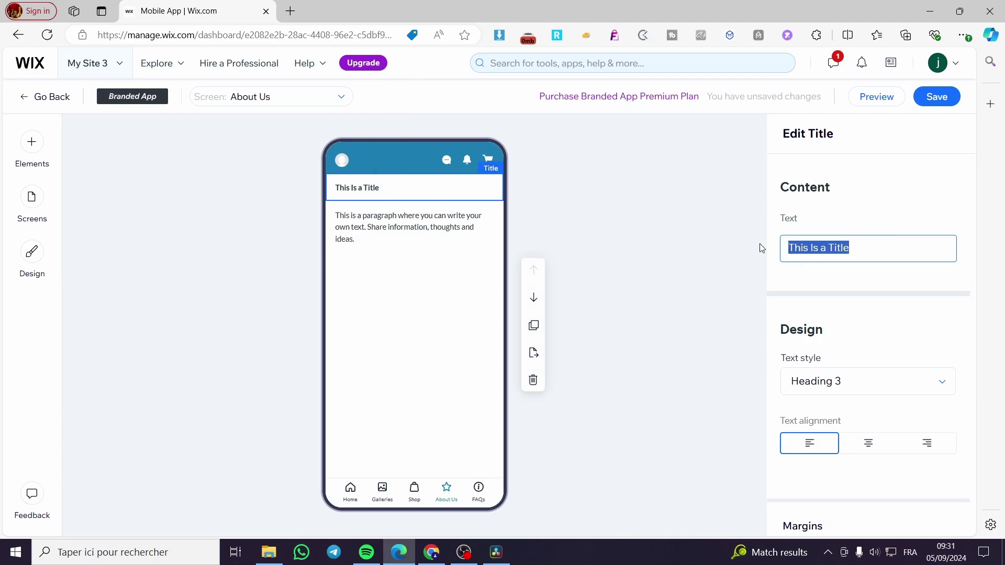
pyautogui.write('About U')
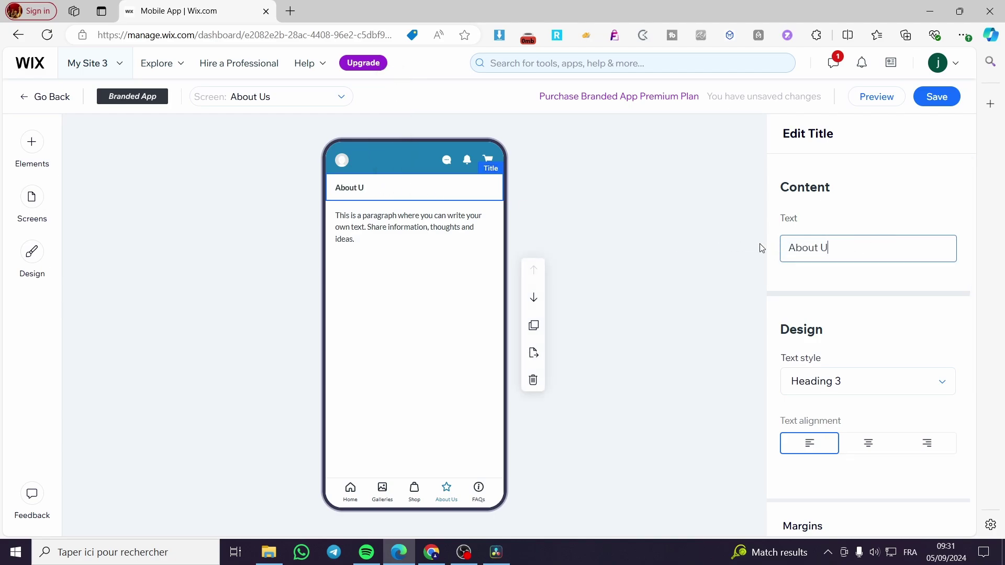
pyautogui.write('s')
# Step: Replace the paragraph's placeholder text with "We are a brand that make some colors to life"
pyautogui.click(494, 234)
pyautogui.click(923, 236)
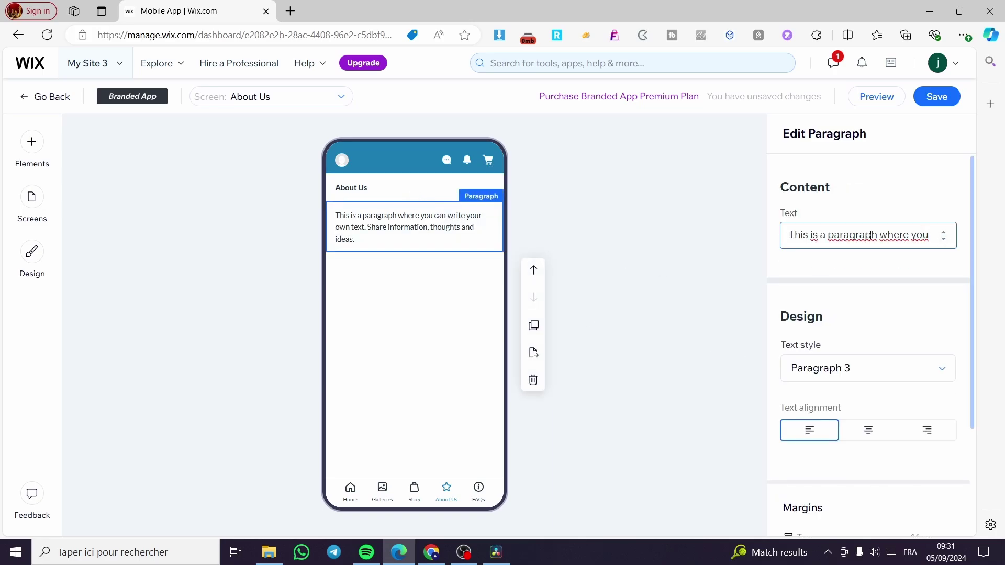
pyautogui.write('A')
pyautogui.hotkey('ctrl', 'a')
pyautogui.press('BackSpace')
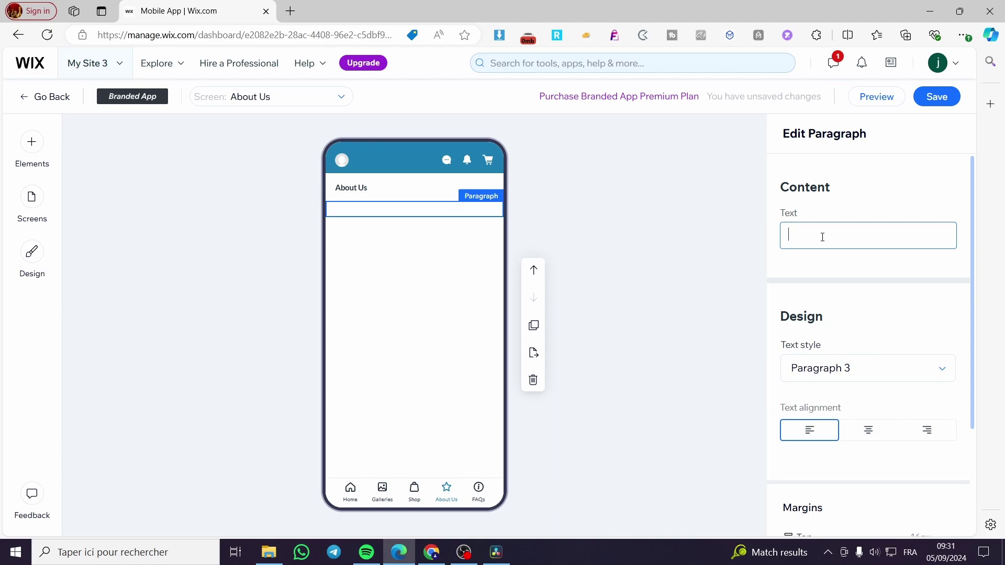
pyautogui.write('We are a brand that make')
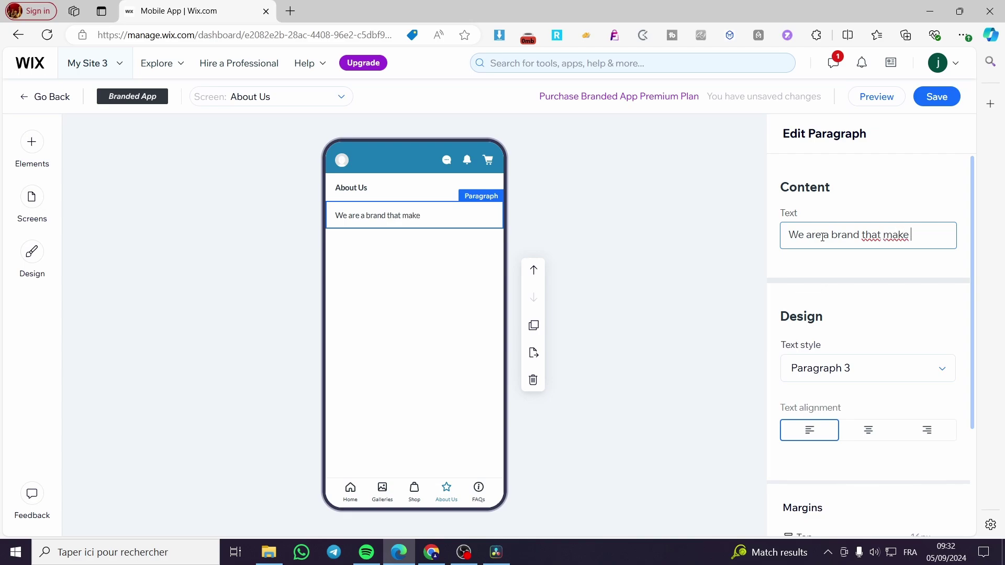
pyautogui.write('mo')
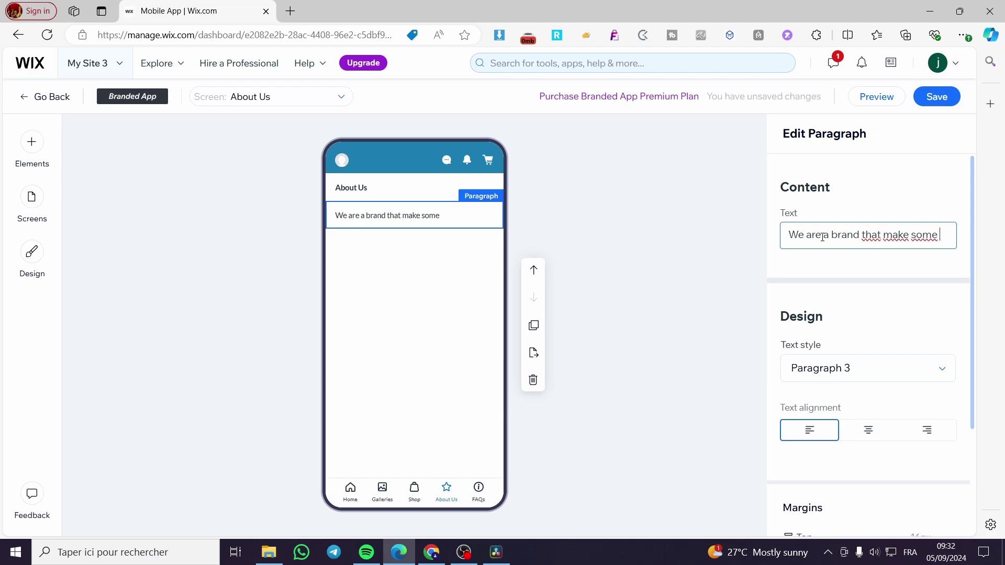
pyautogui.write('colors to life')
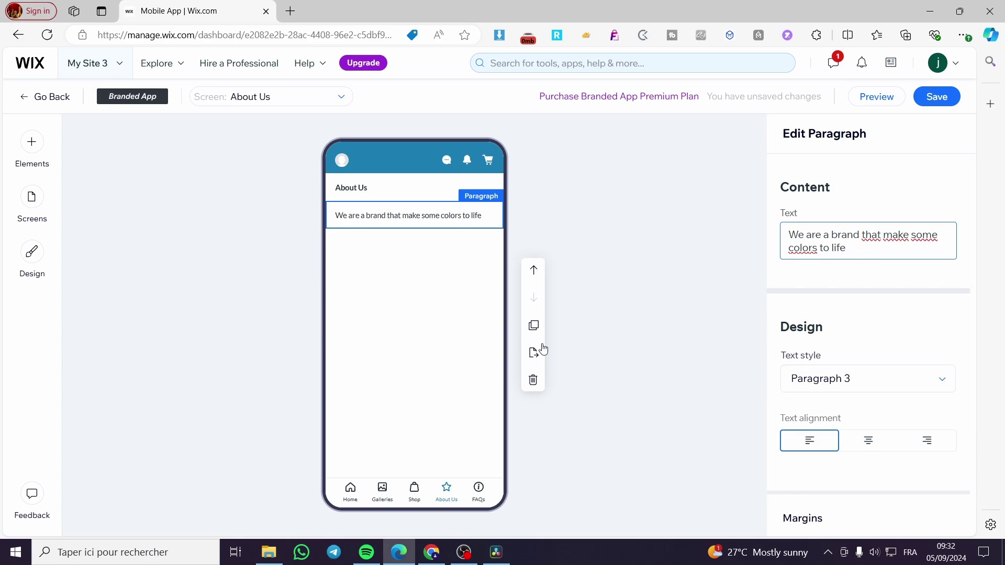
pyautogui.scroll(-3, 869, 383)
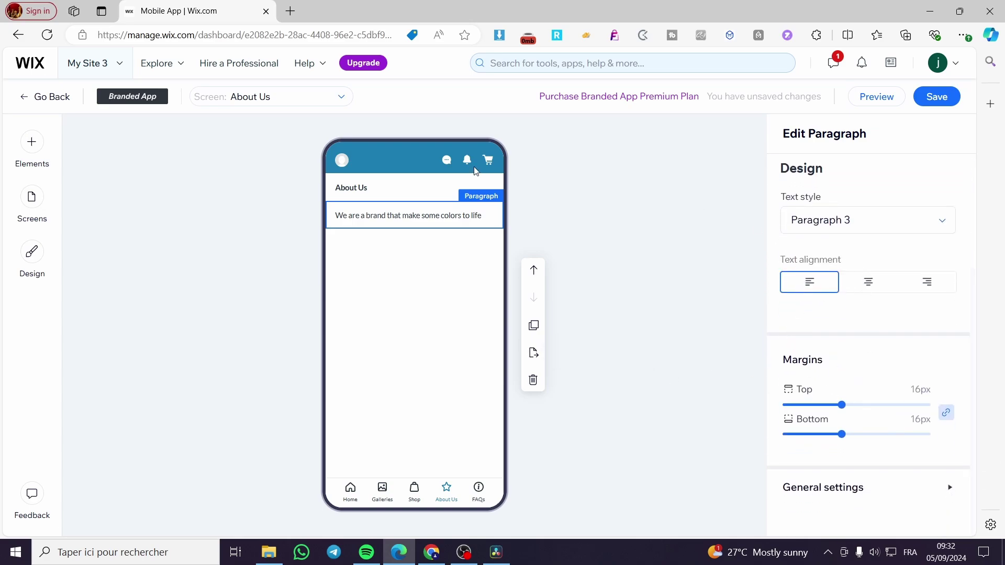
# Step: Center the "About Us" title on the screen and deselect it
pyautogui.click(364, 192)
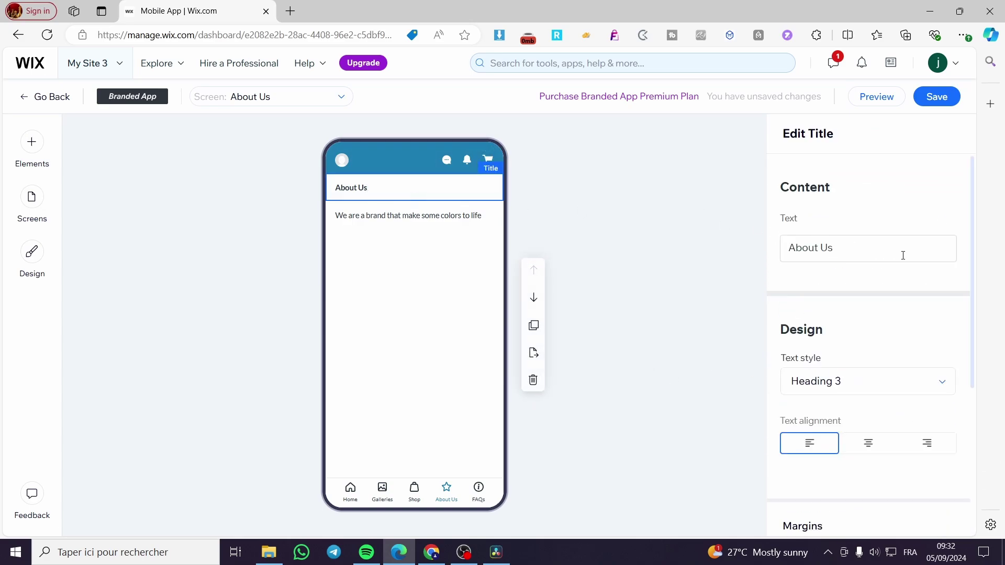
pyautogui.click(865, 443)
pyautogui.click(630, 298)
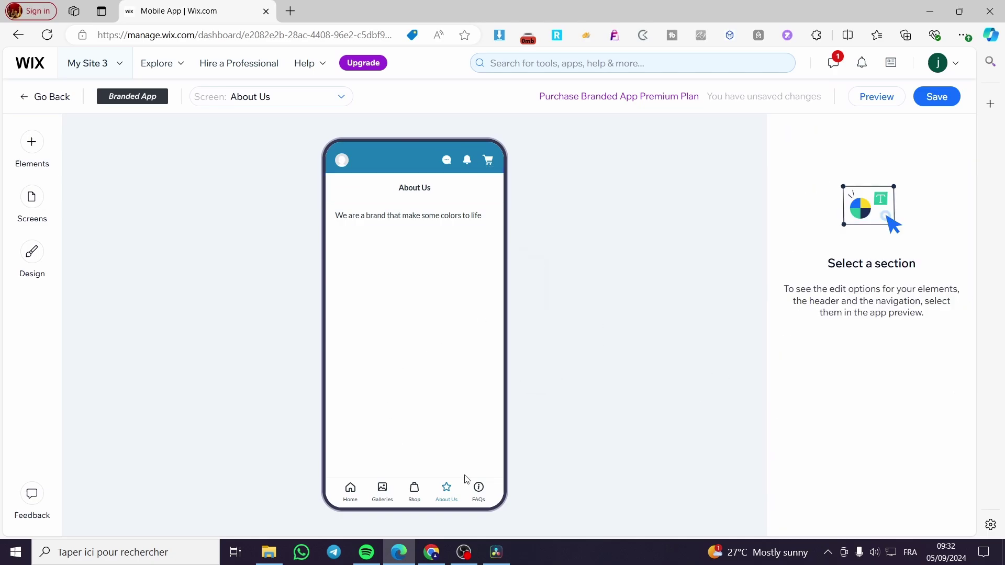
# Step: Try the background color style on the app header, and set it back to the primary color style
pyautogui.click(422, 494)
pyautogui.click(41, 251)
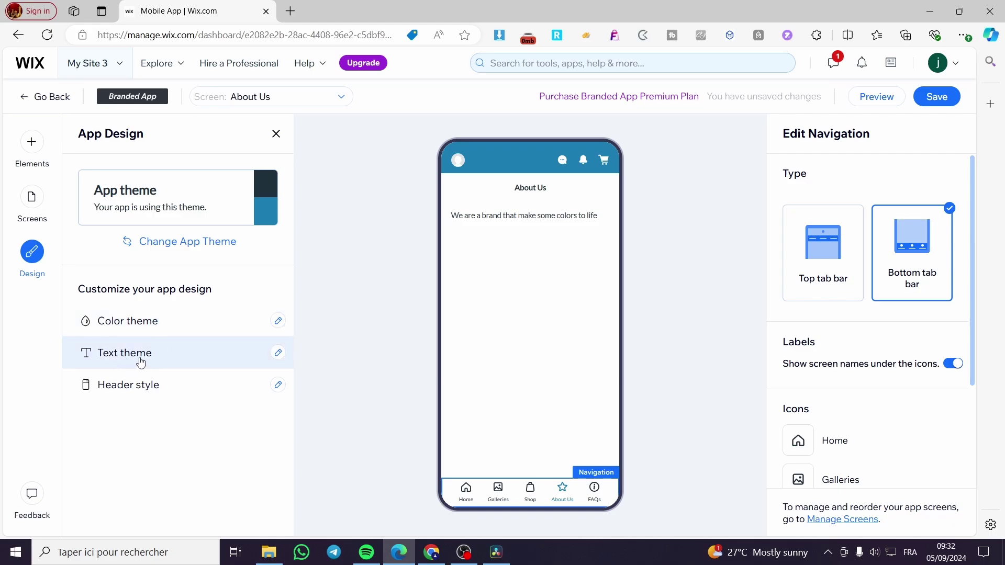
pyautogui.click(134, 390)
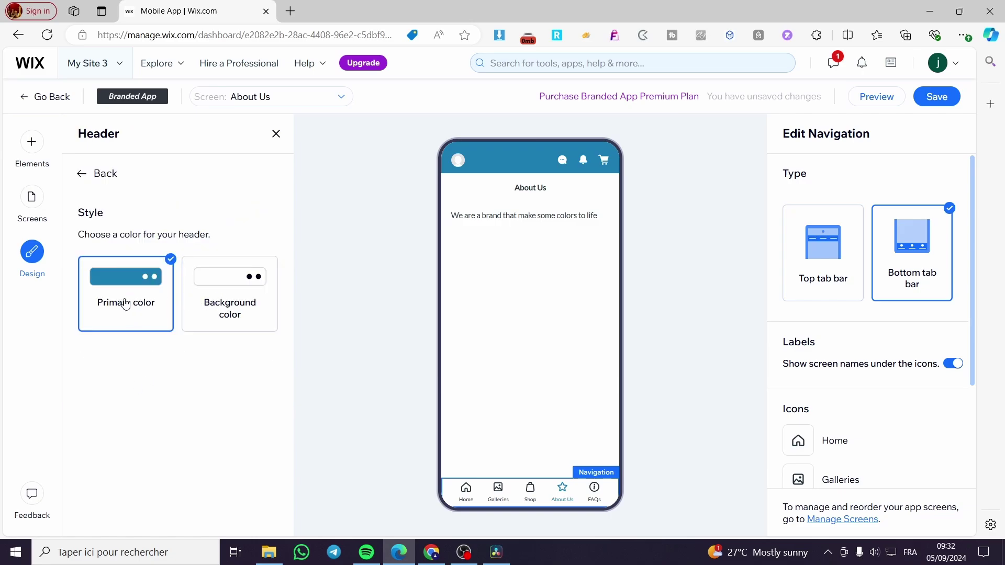
pyautogui.click(245, 292)
pyautogui.click(143, 297)
pyautogui.click(206, 309)
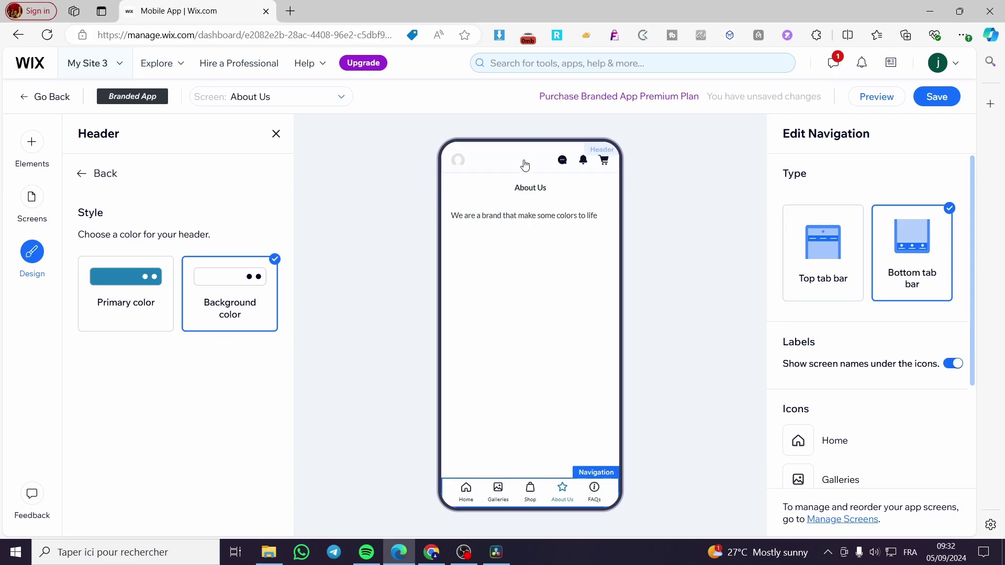
pyautogui.click(140, 288)
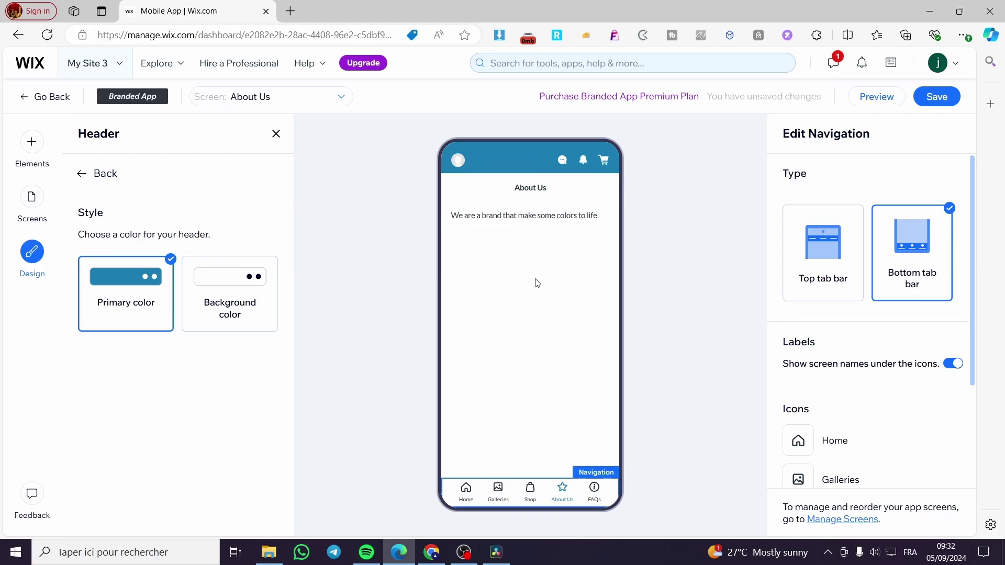
# Step: Review the app's color theme, including its primary, text and icons, and background colors
pyautogui.click(30, 269)
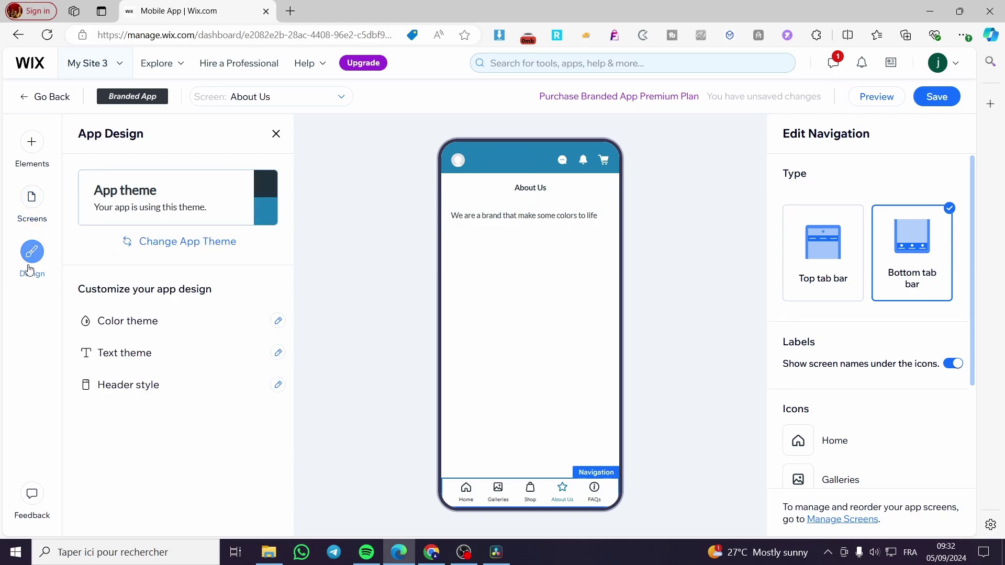
pyautogui.click(134, 323)
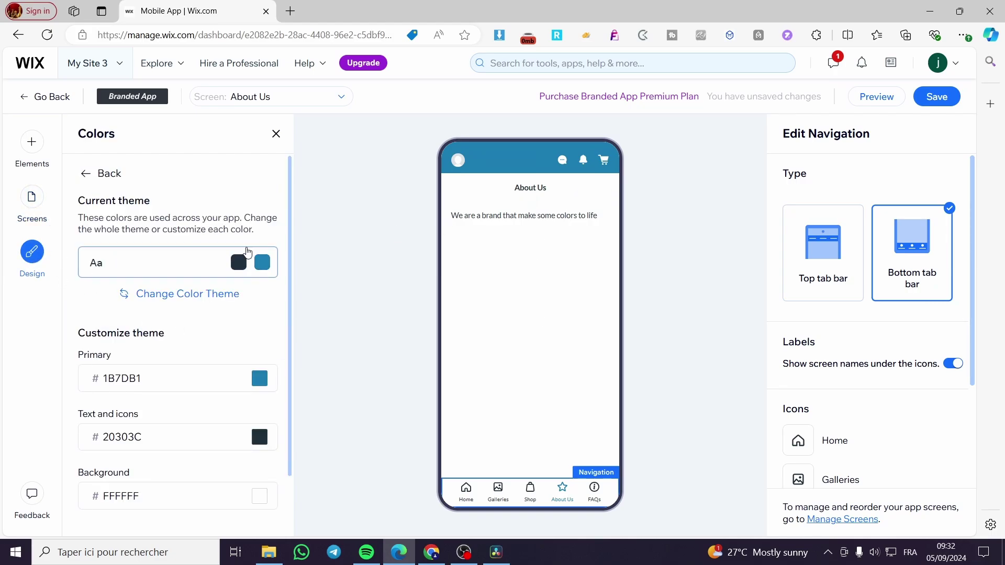
pyautogui.scroll(-1, 211, 314)
pyautogui.scroll(1, 194, 313)
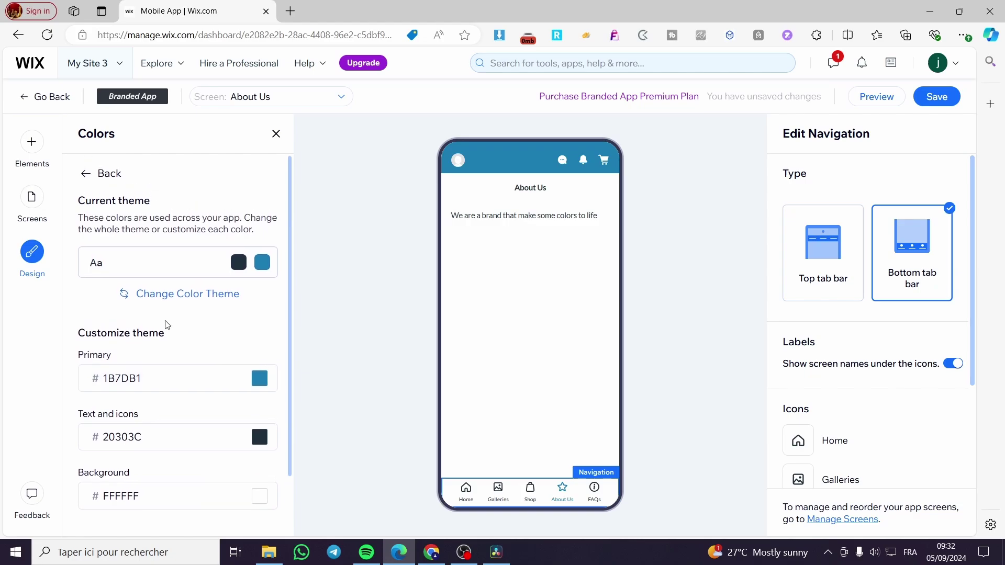
# Step: Look over the available element categories again and save the changes to the app's design
pyautogui.click(34, 198)
pyautogui.click(38, 145)
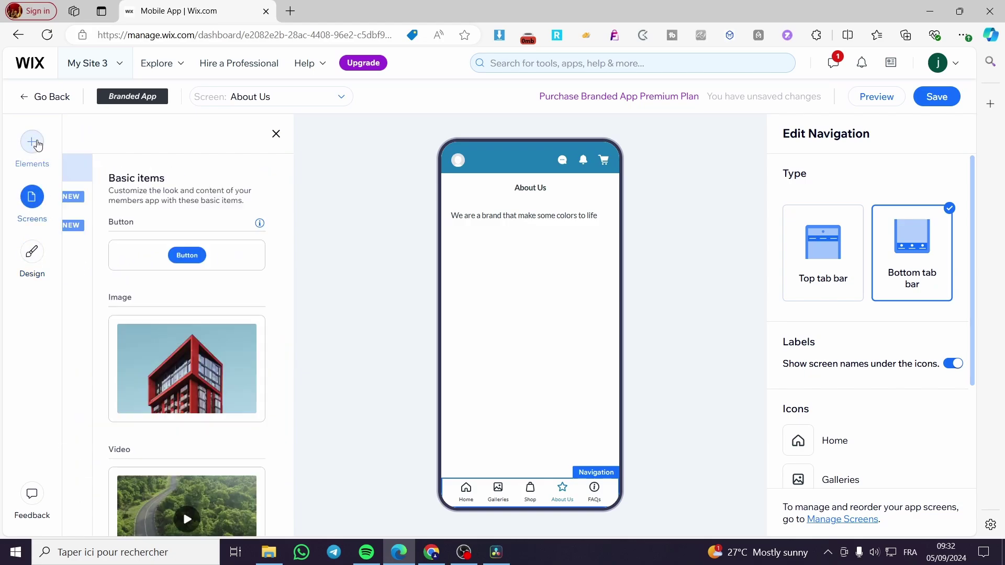
pyautogui.scroll(-3, 162, 317)
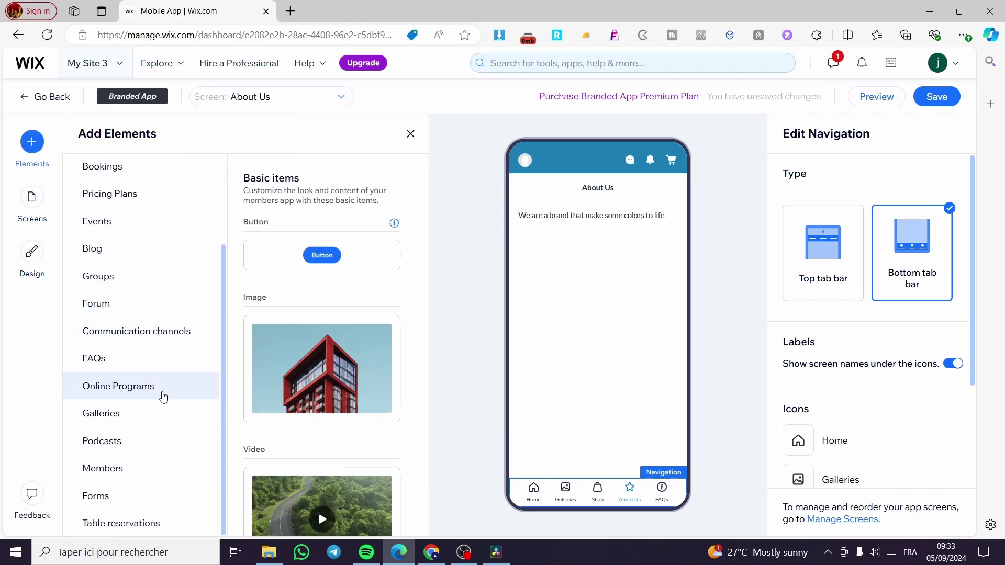
pyautogui.scroll(3, 165, 518)
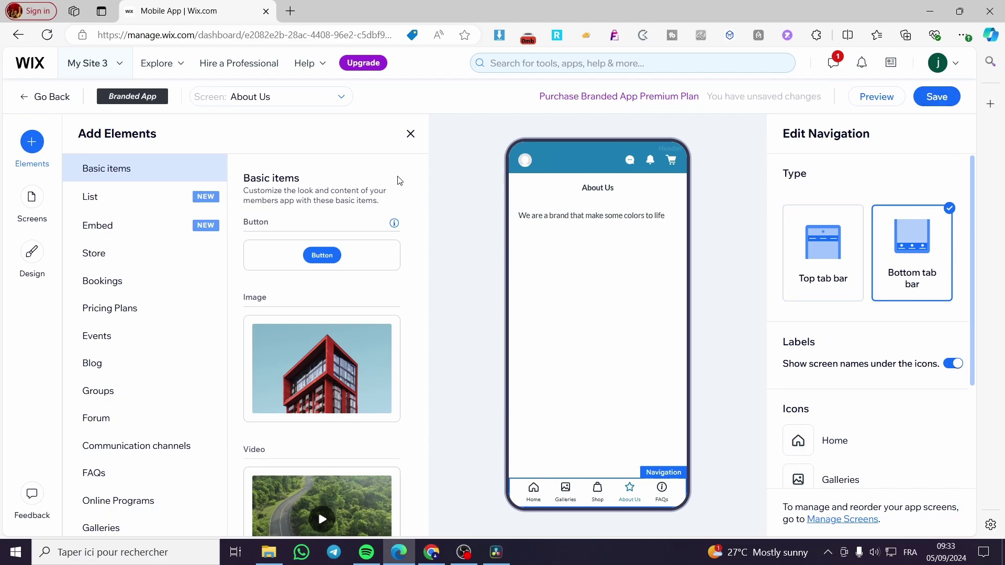
pyautogui.click(955, 102)
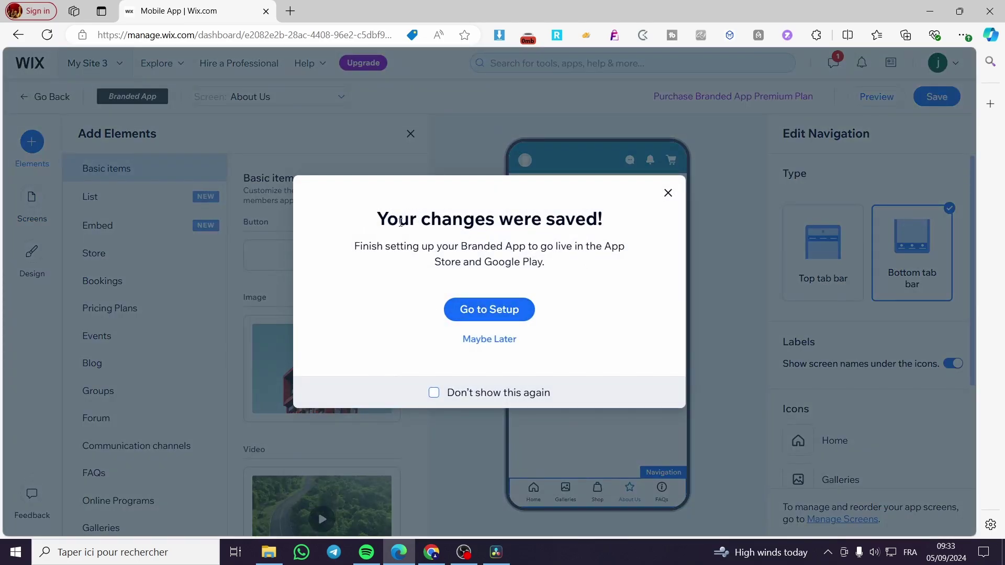
# Step: Dismiss the setup prompt, return to the Home screen, and check the category choices for its product carousel
pyautogui.click(667, 195)
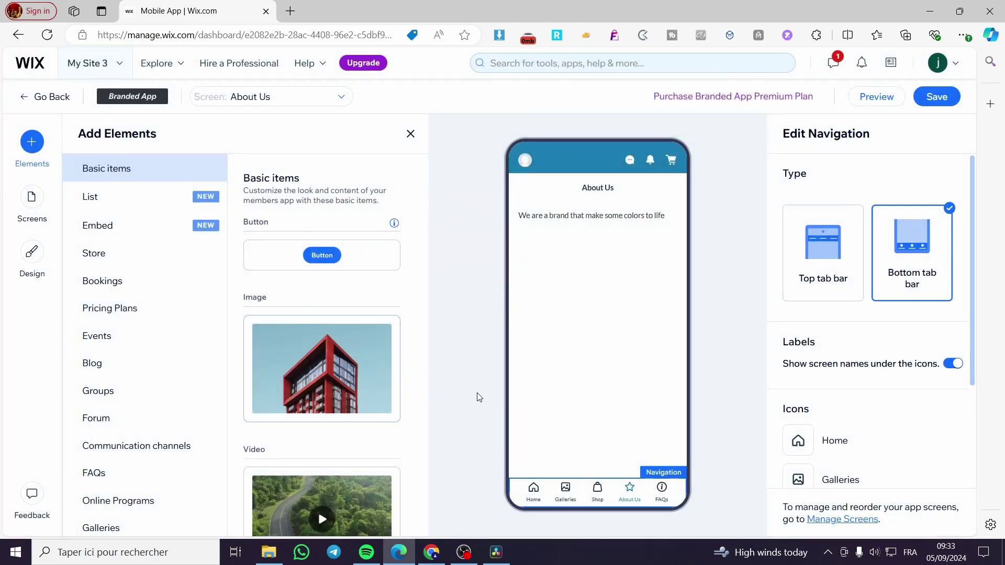
pyautogui.click(473, 265)
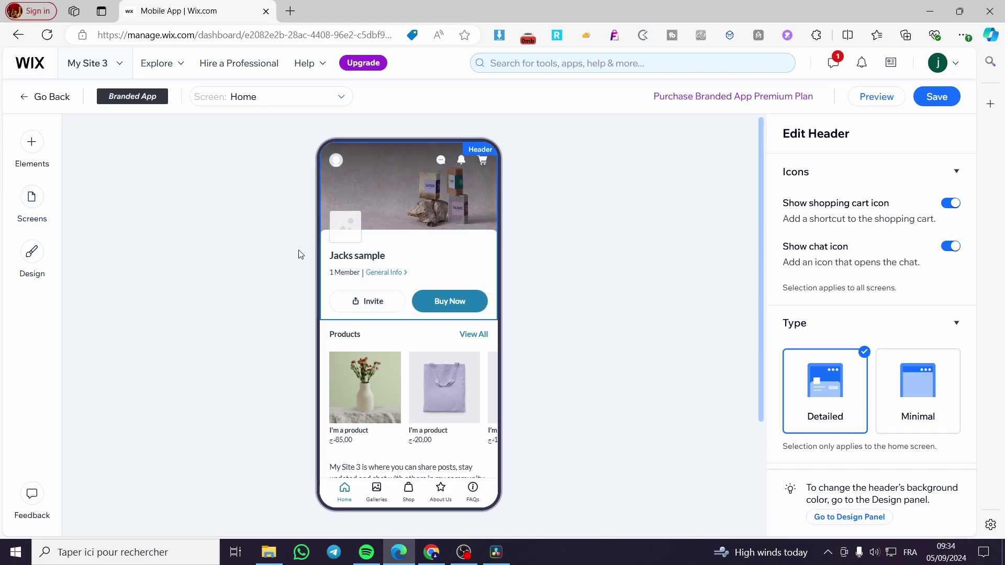
pyautogui.scroll(-2, 423, 275)
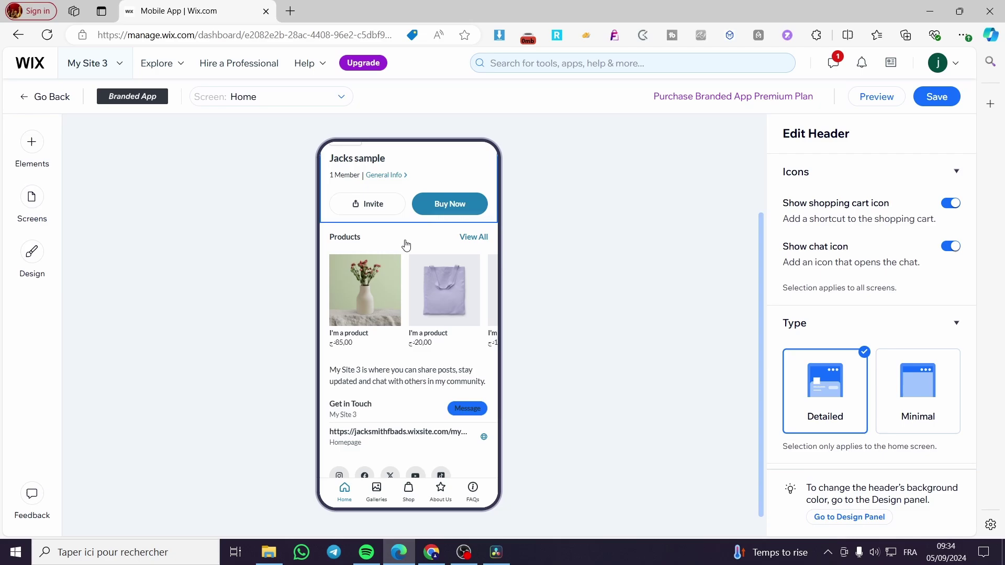
pyautogui.click(409, 293)
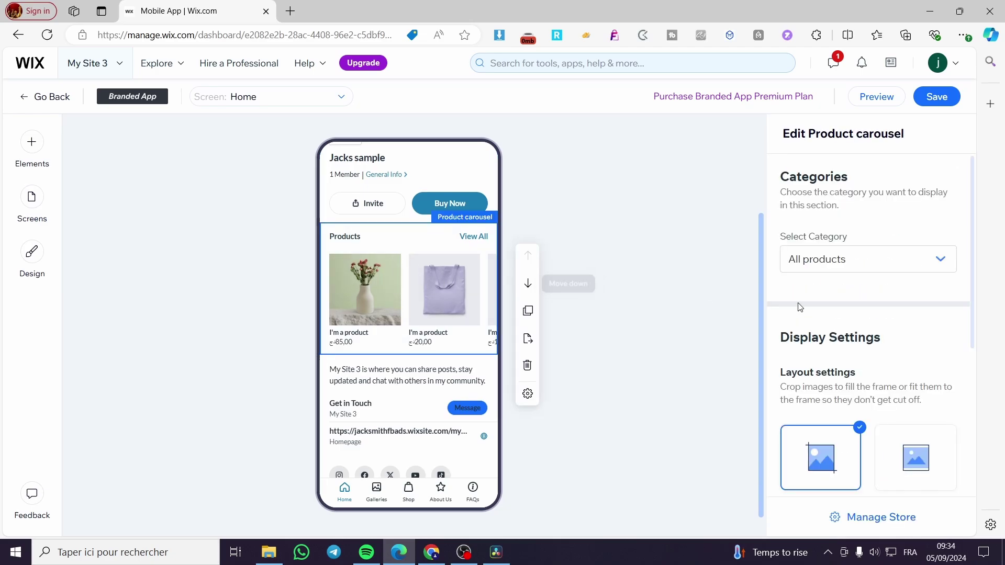
pyautogui.click(953, 270)
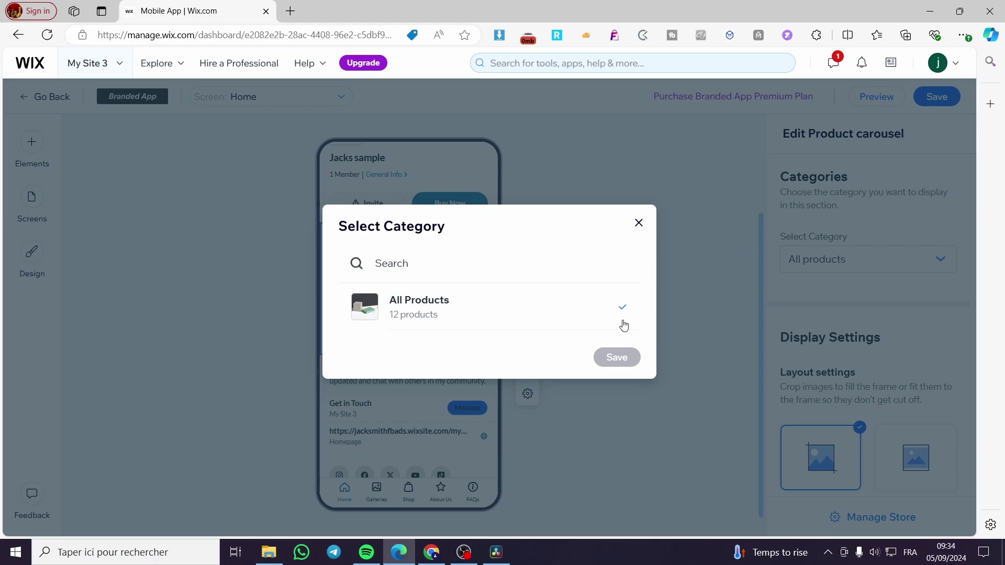
pyautogui.click(640, 224)
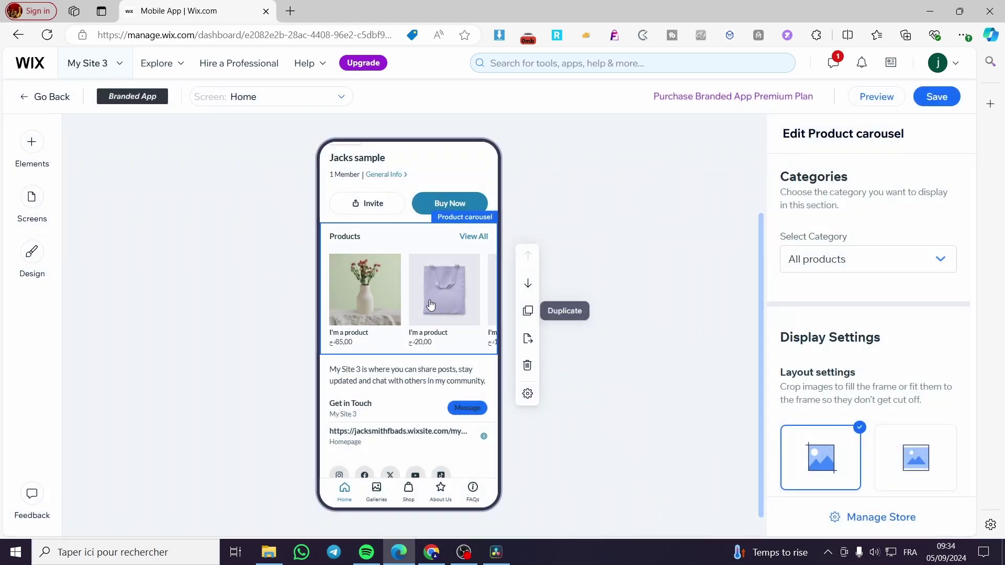
# Step: Try the Fit image layout on the product carousel, and set it back to Crop
pyautogui.scroll(-4, 922, 327)
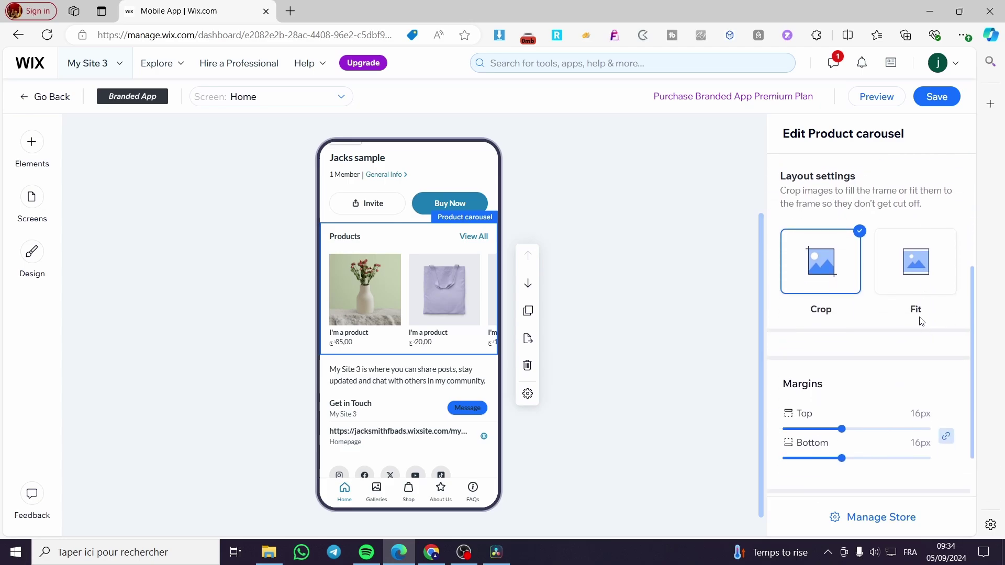
pyautogui.scroll(3, 906, 291)
pyautogui.scroll(-1, 916, 303)
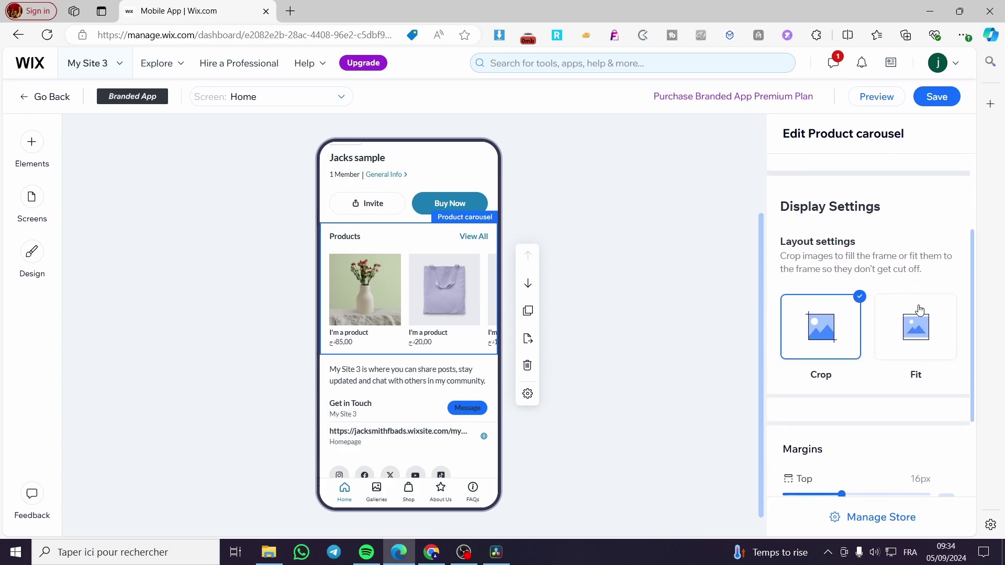
pyautogui.click(918, 351)
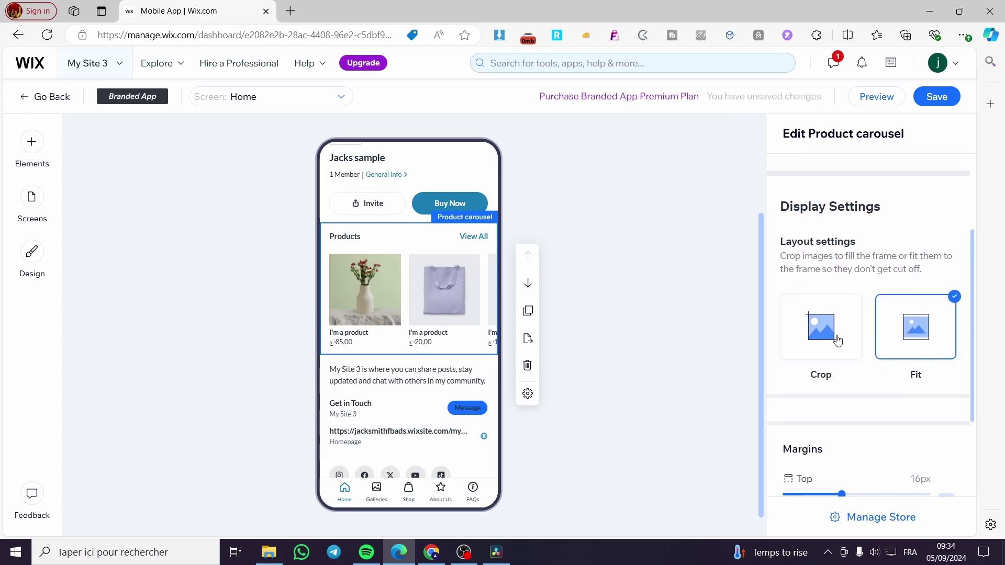
pyautogui.click(837, 341)
pyautogui.click(906, 339)
pyautogui.click(852, 336)
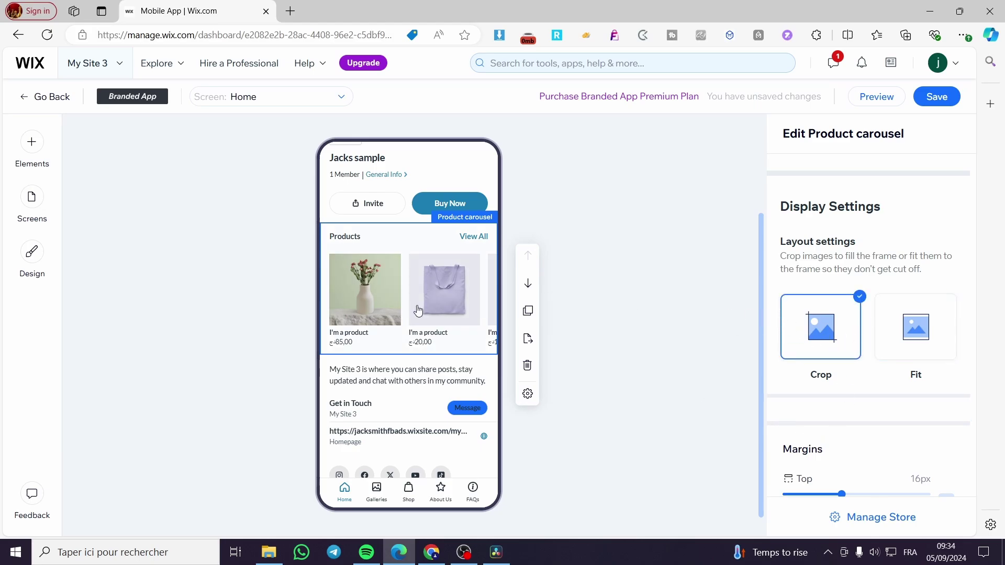
# Step: Review the product carousel's margins and its device visibility options in the general settings
pyautogui.scroll(-2, 920, 362)
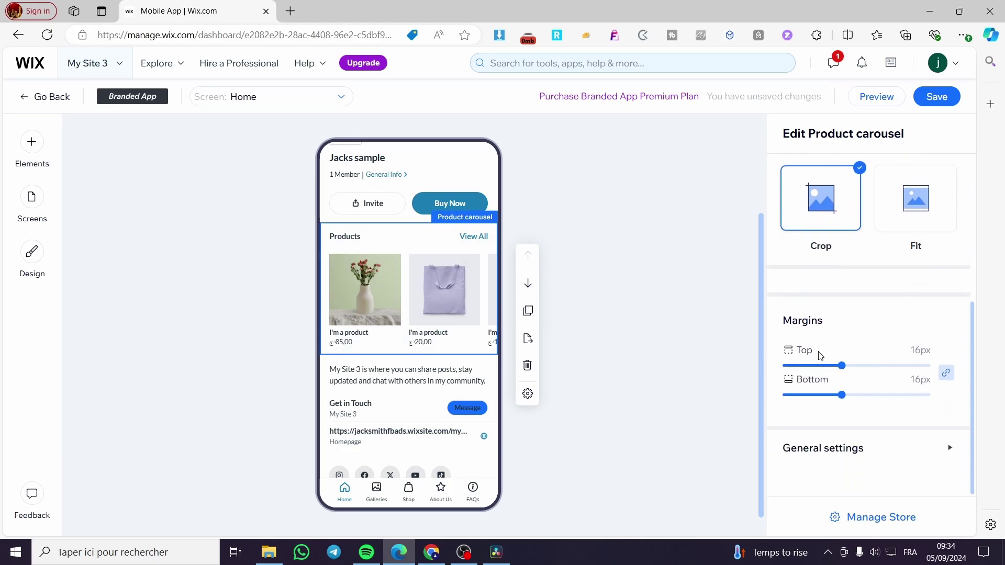
pyautogui.click(948, 448)
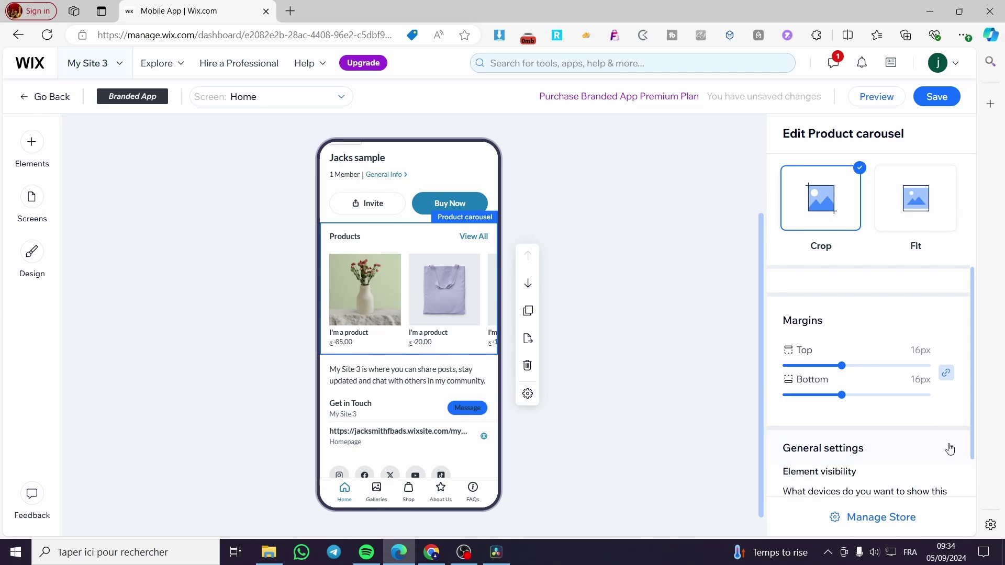
pyautogui.scroll(-2, 928, 442)
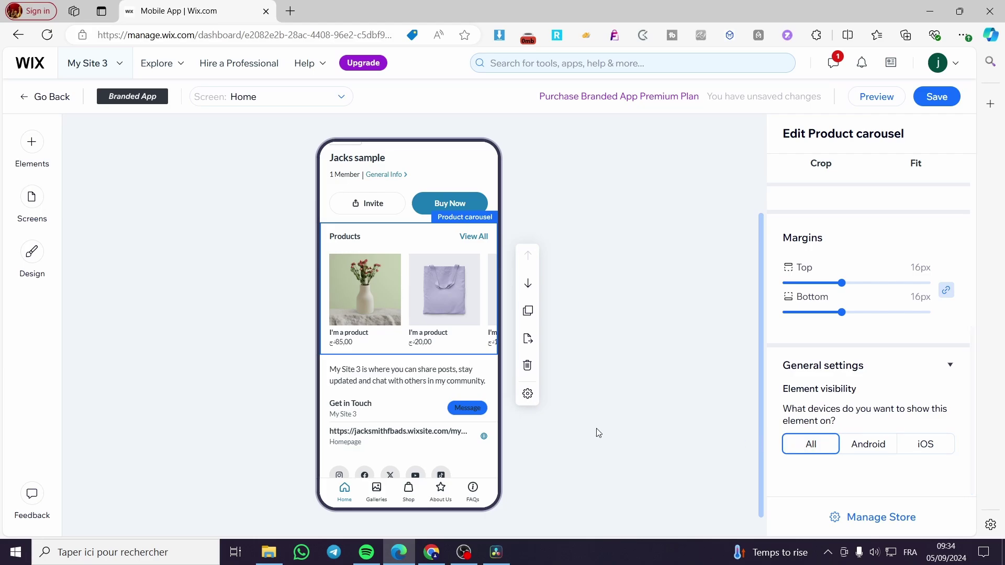
# Step: Inspect the social links and the display settings of the contact section on the Home screen
pyautogui.scroll(-1, 403, 392)
pyautogui.scroll(-1, 403, 391)
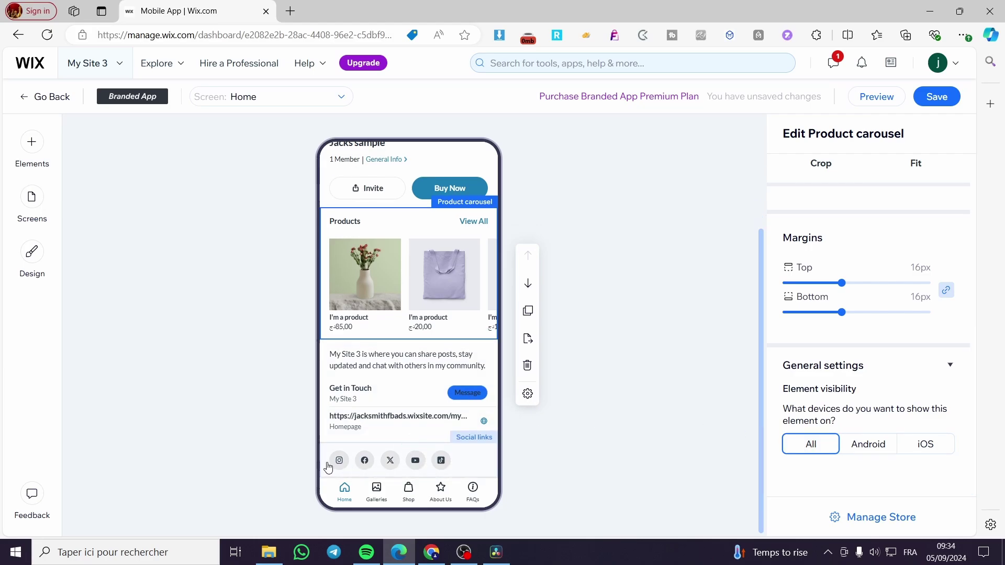
pyautogui.click(477, 465)
pyautogui.click(397, 419)
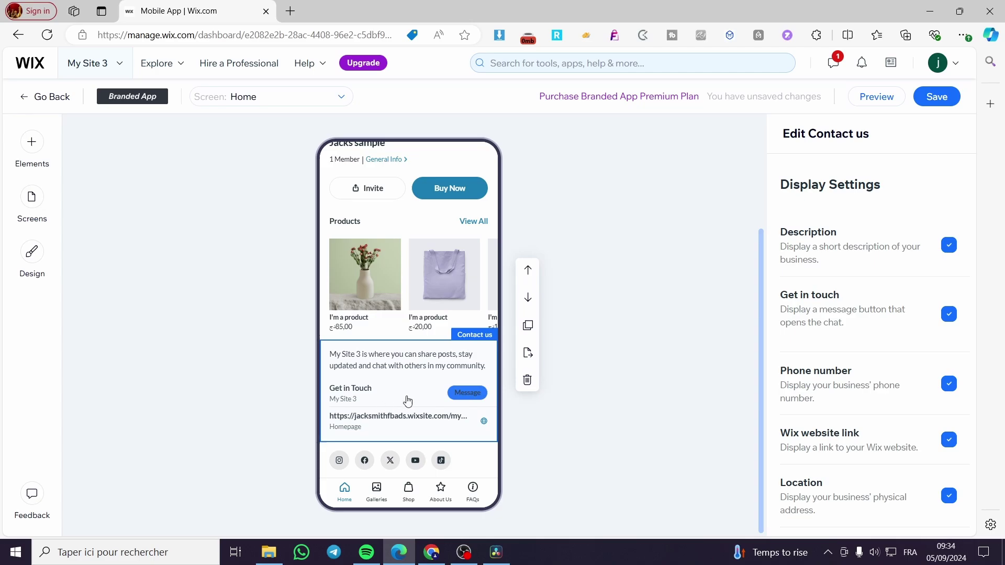
# Step: Review the Home header's settings, including its app info, cover photo, members info and action buttons
pyautogui.scroll(4, 332, 386)
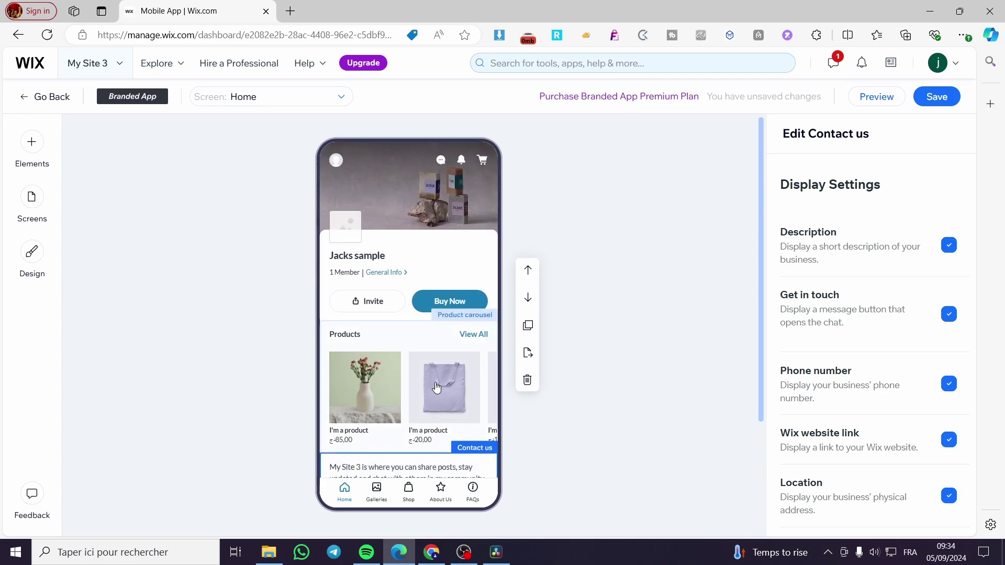
pyautogui.click(446, 215)
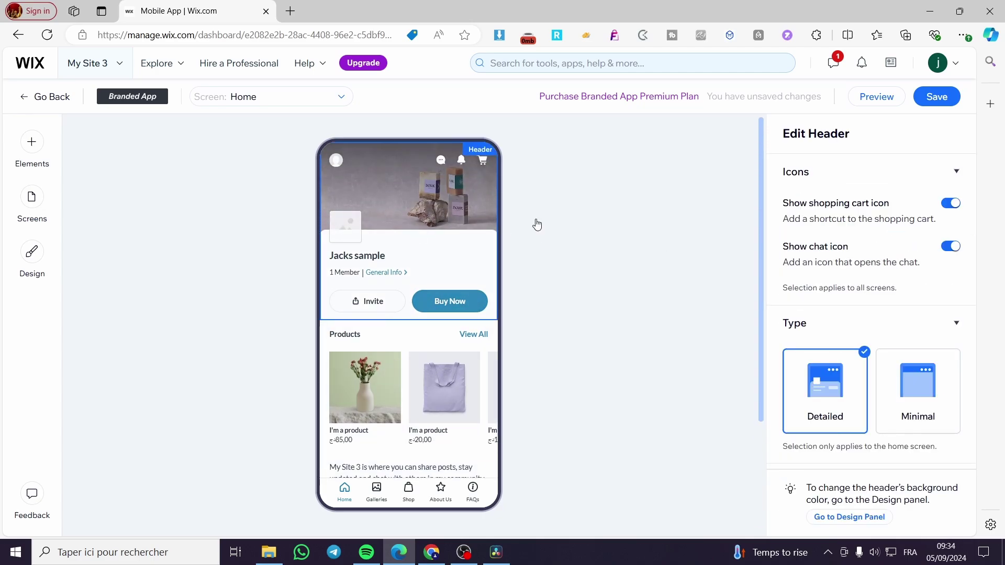
pyautogui.scroll(-5, 906, 382)
pyautogui.scroll(2, 825, 267)
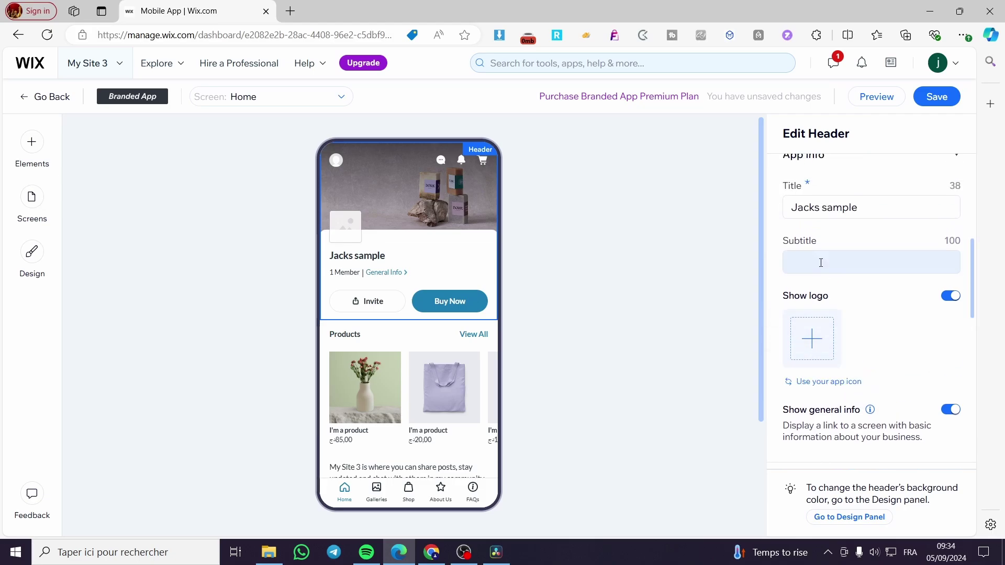
pyautogui.scroll(-5, 776, 271)
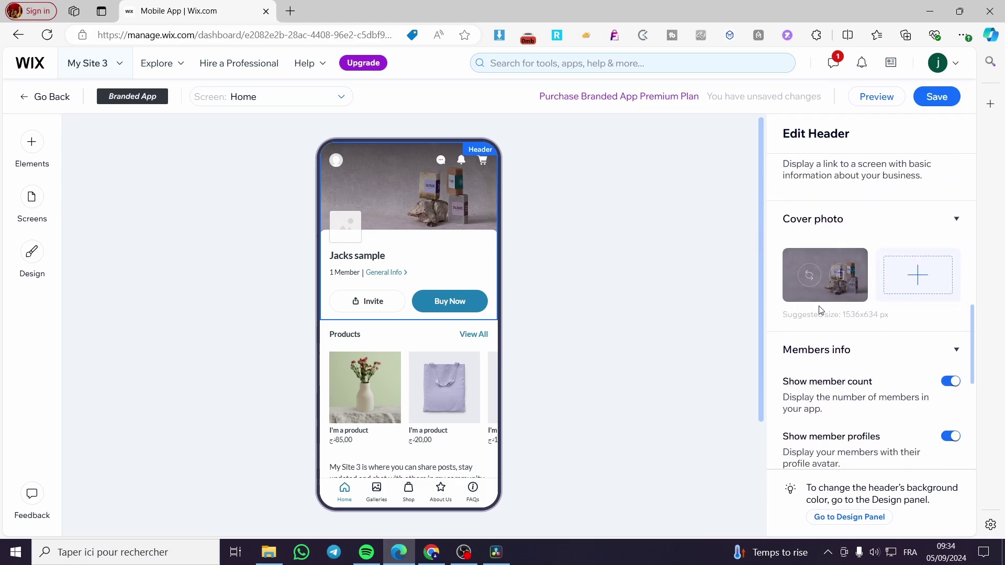
pyautogui.scroll(-5, 846, 357)
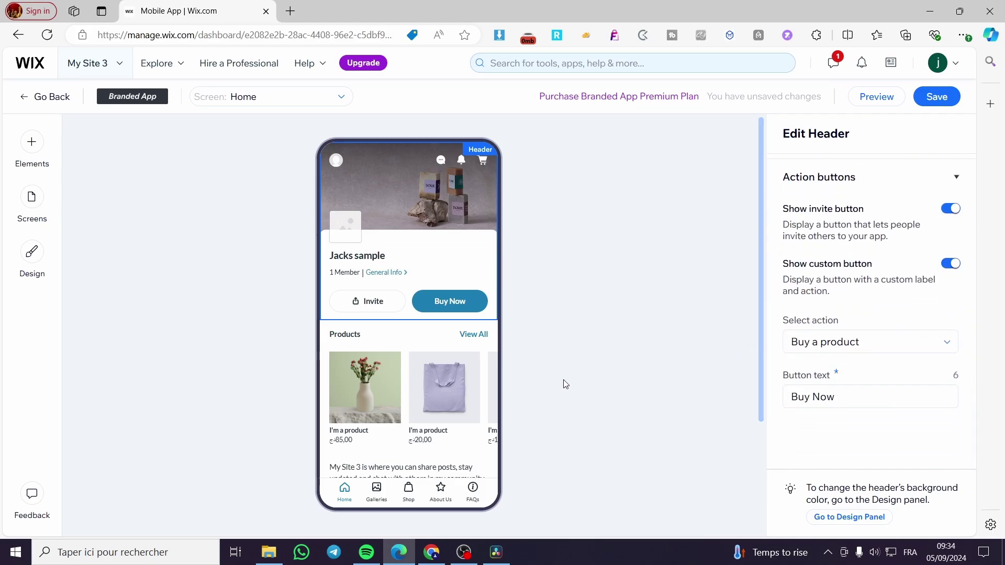
pyautogui.scroll(5, 882, 347)
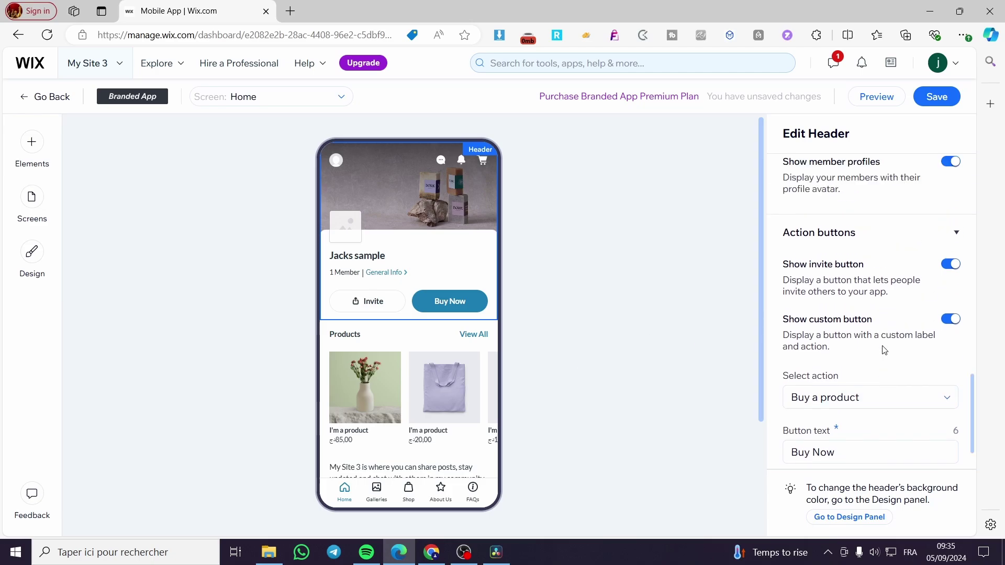